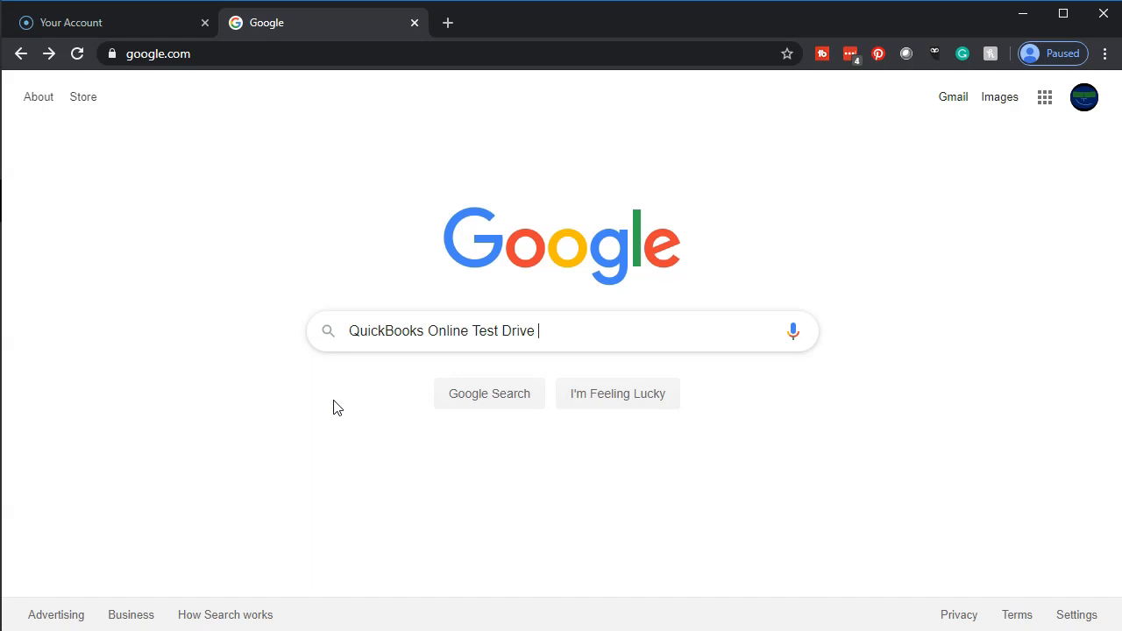
- Search the web for "QuickBooks Online Test Drive" and open the test drive's sample company
key("Return")
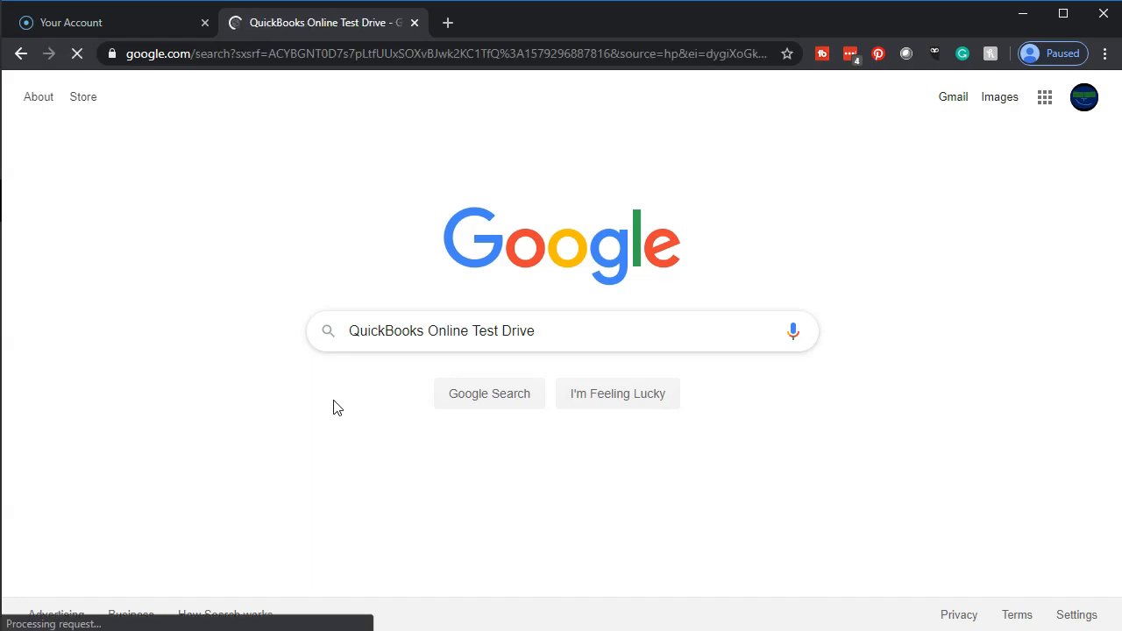
left_click(268, 350)
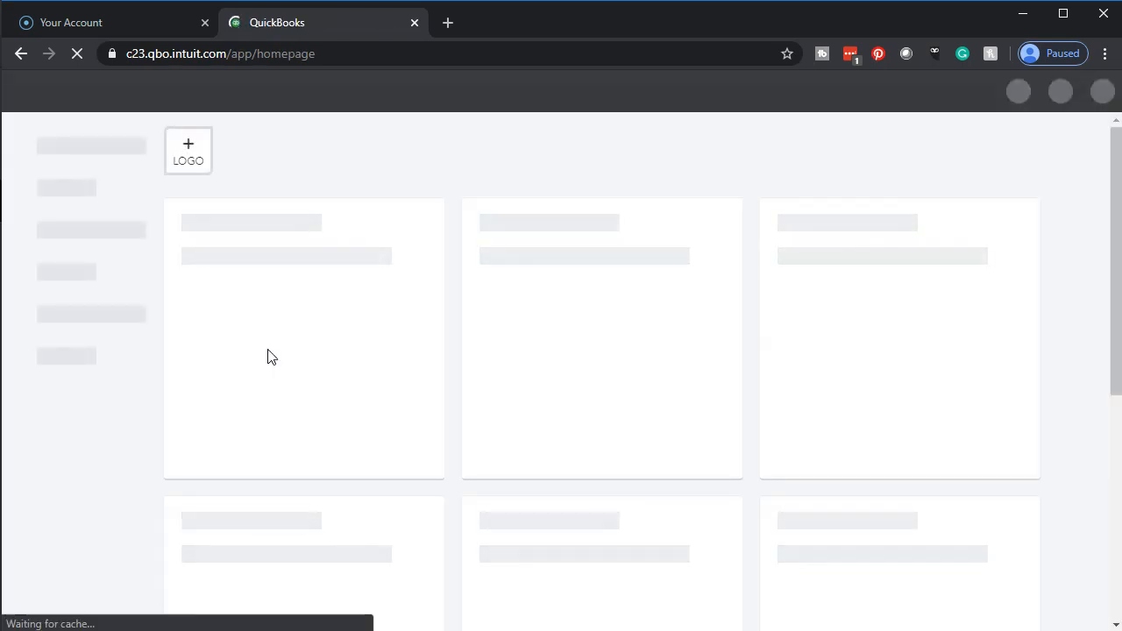
left_click(273, 354)
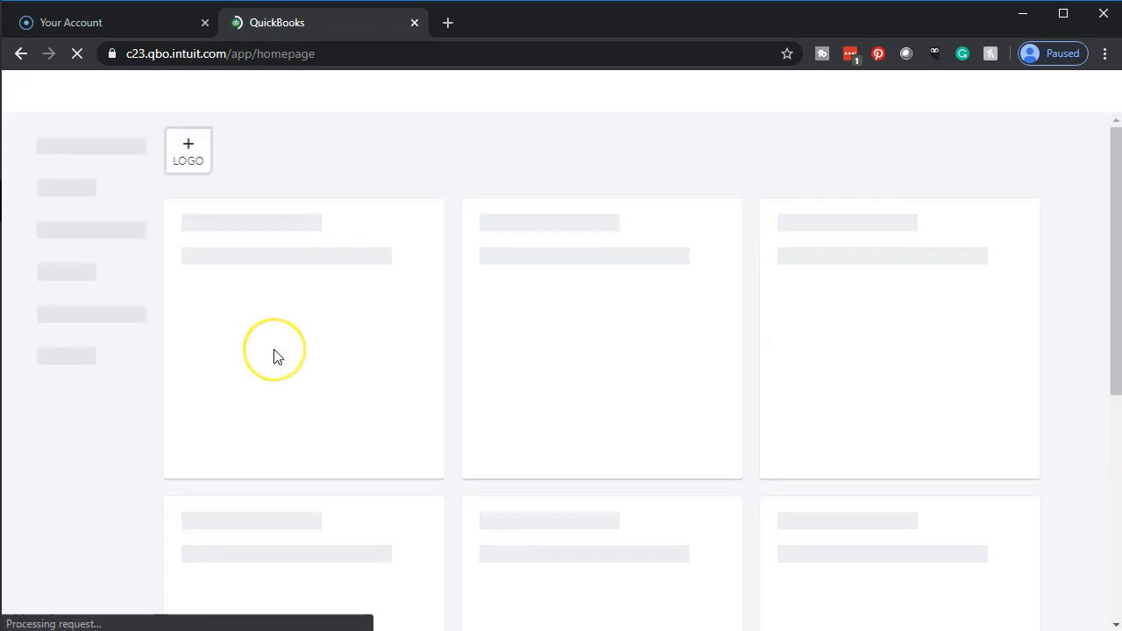
left_click(264, 360)
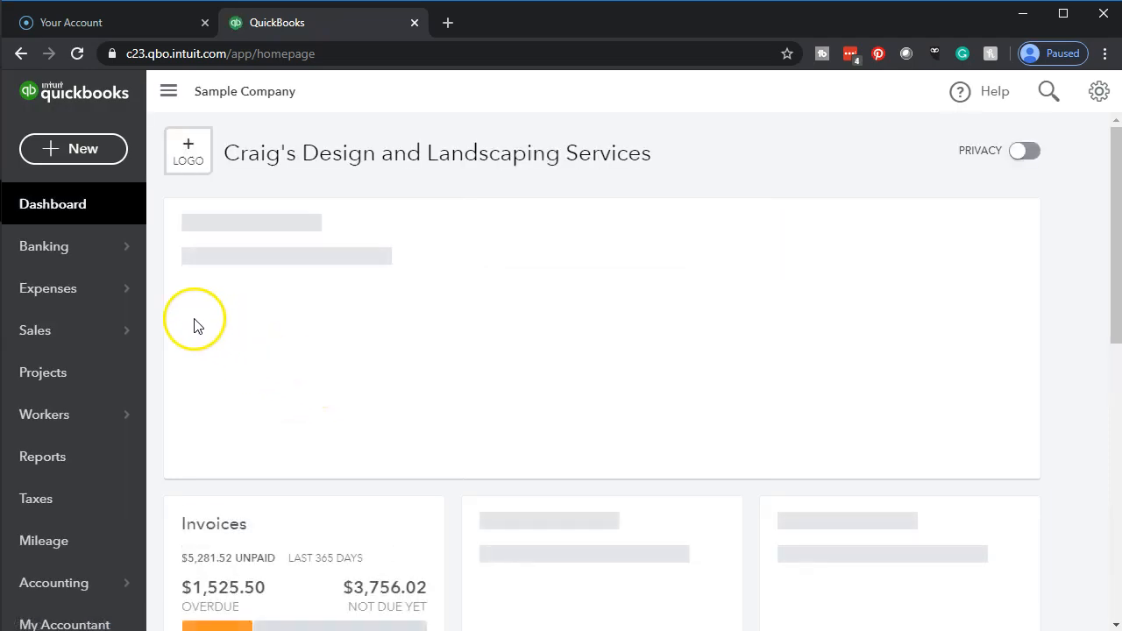
- Open the sample company's bank transactions and examine the checking account's items awaiting review
left_click(52, 261)
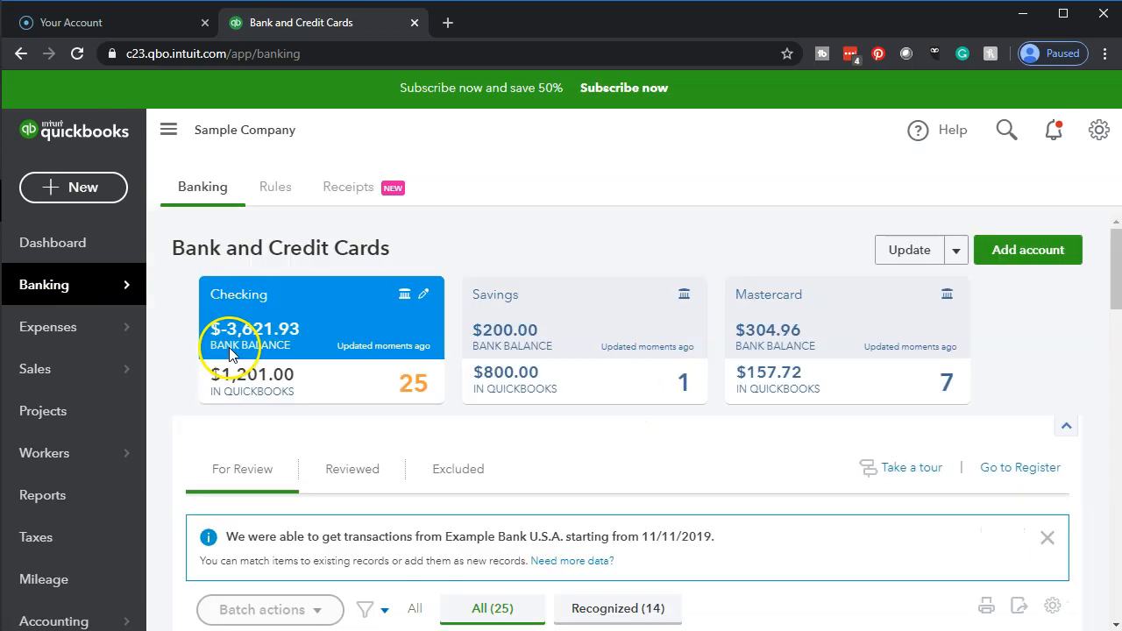
scroll(237, 344, "down", 3)
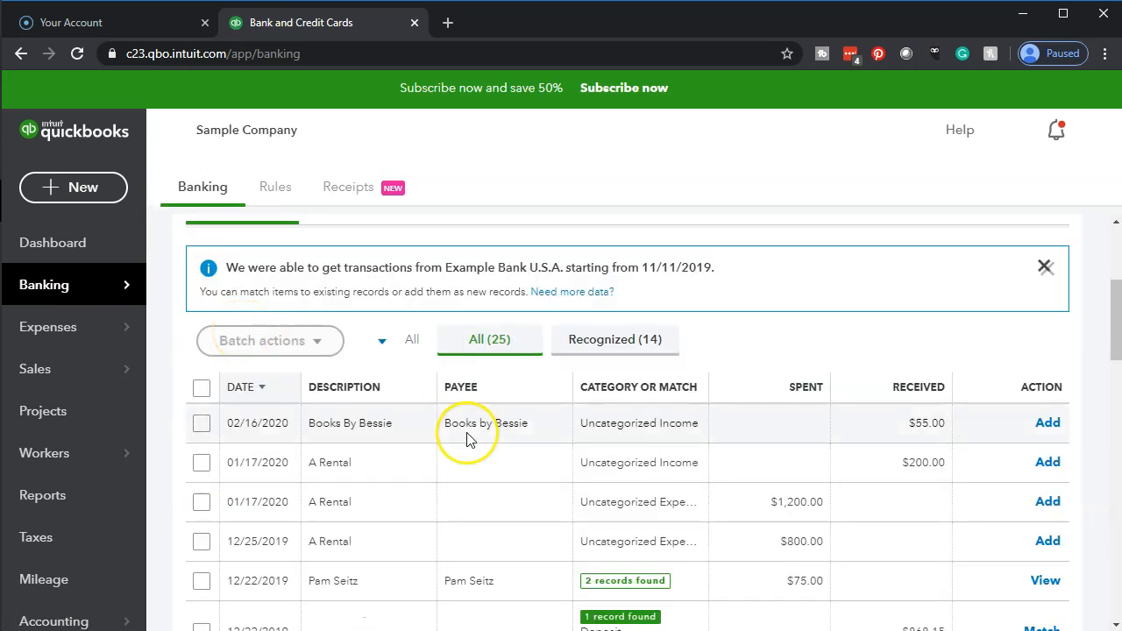
mouse_move(25, 288)
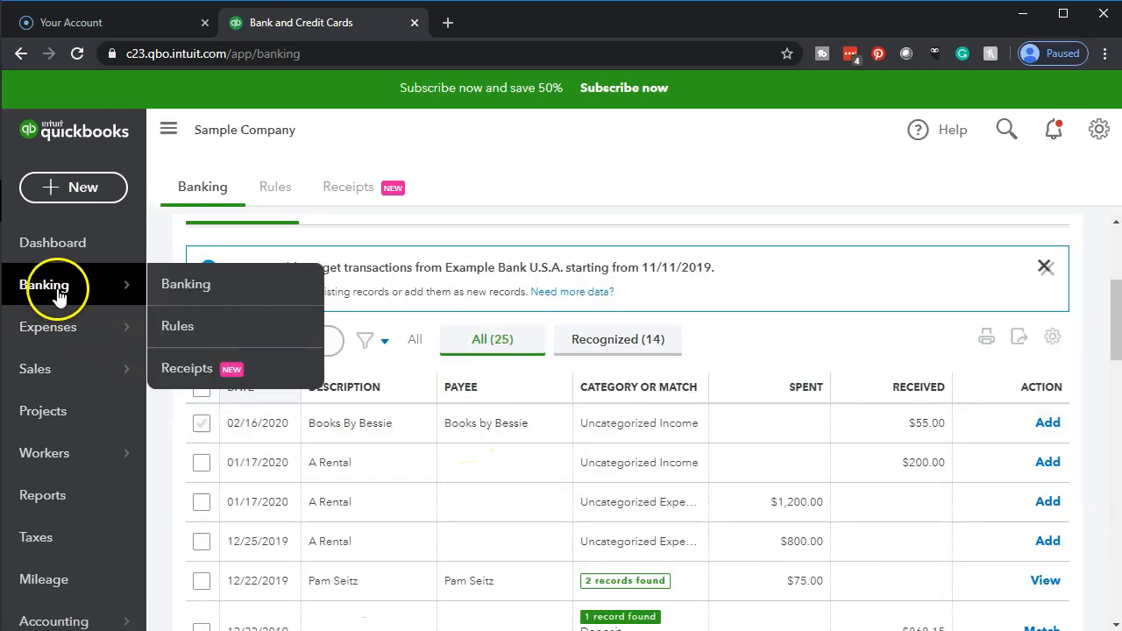
scroll(451, 394, "down", 1)
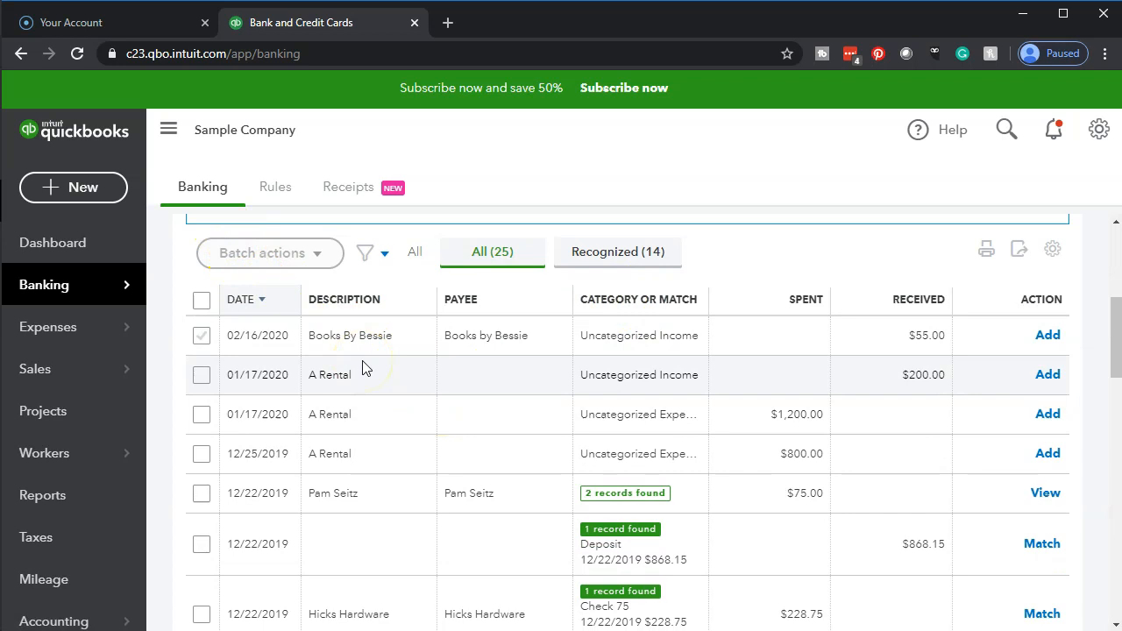
scroll(365, 367, "down", 4)
scroll(366, 367, "down", 4)
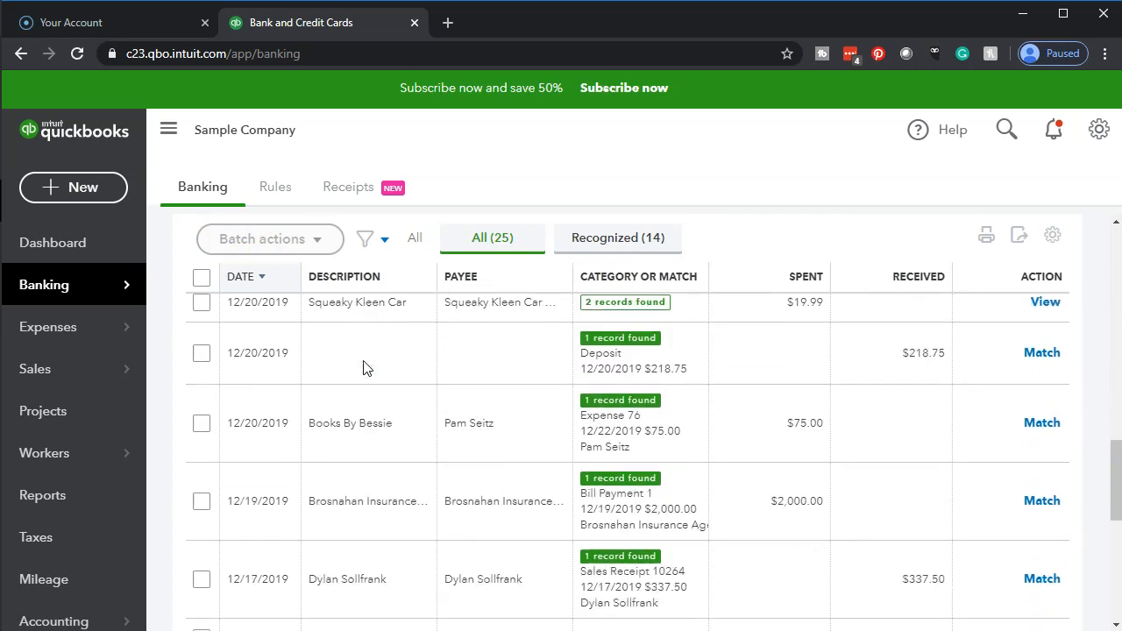
scroll(365, 367, "down", 1)
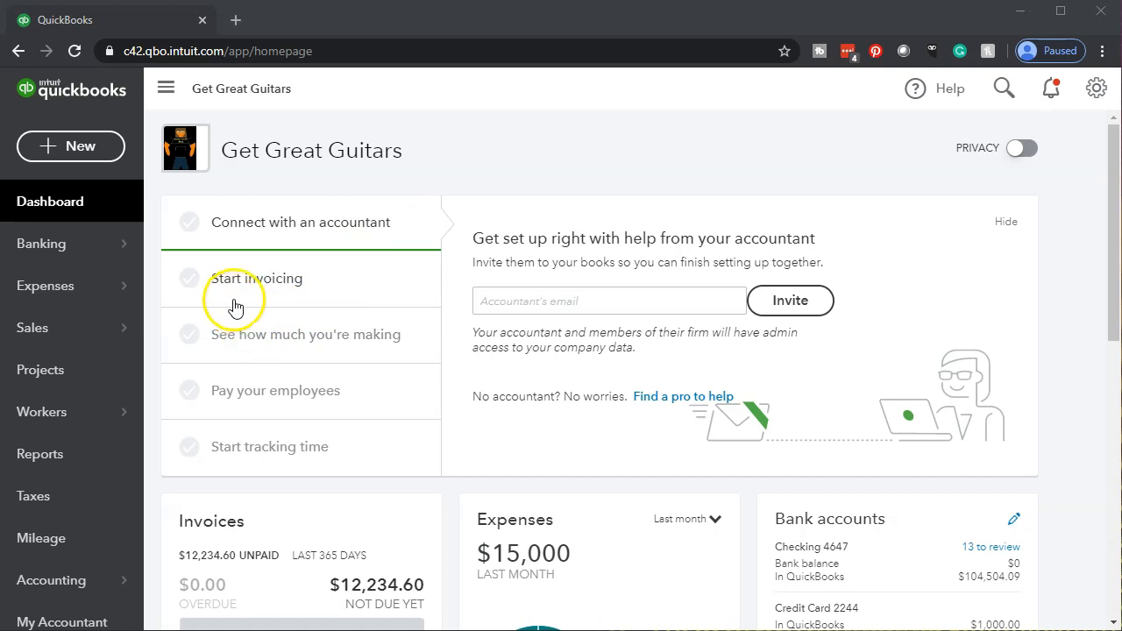
- Open the Balance Sheet report for Get Great Guitars from the favorite reports
left_click(74, 456)
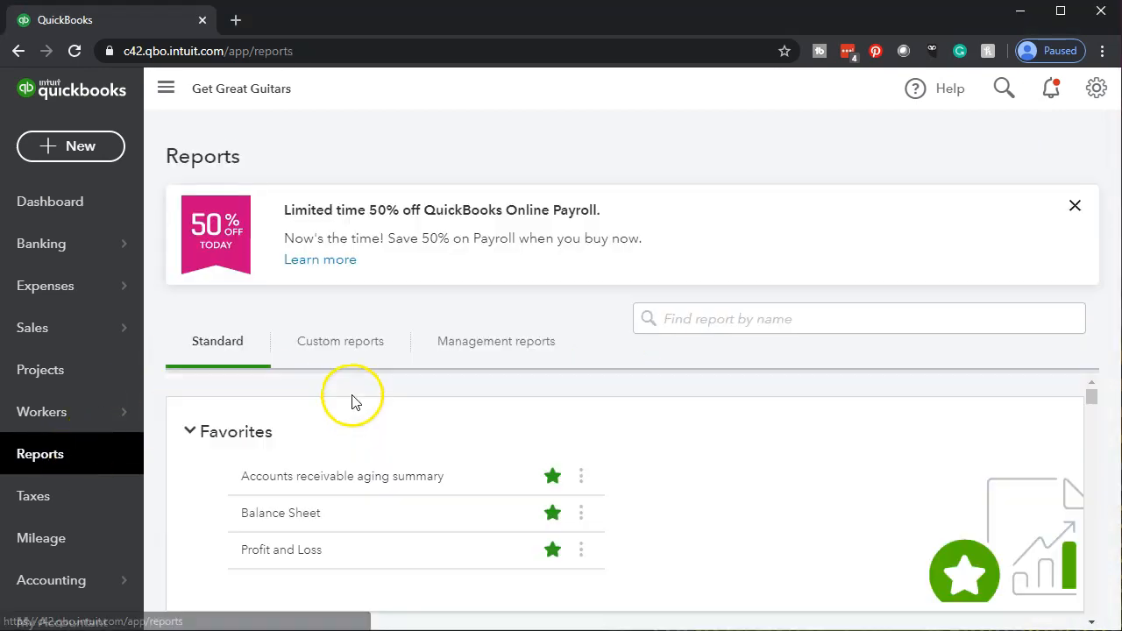
scroll(351, 403, "down", 1)
left_click(276, 427)
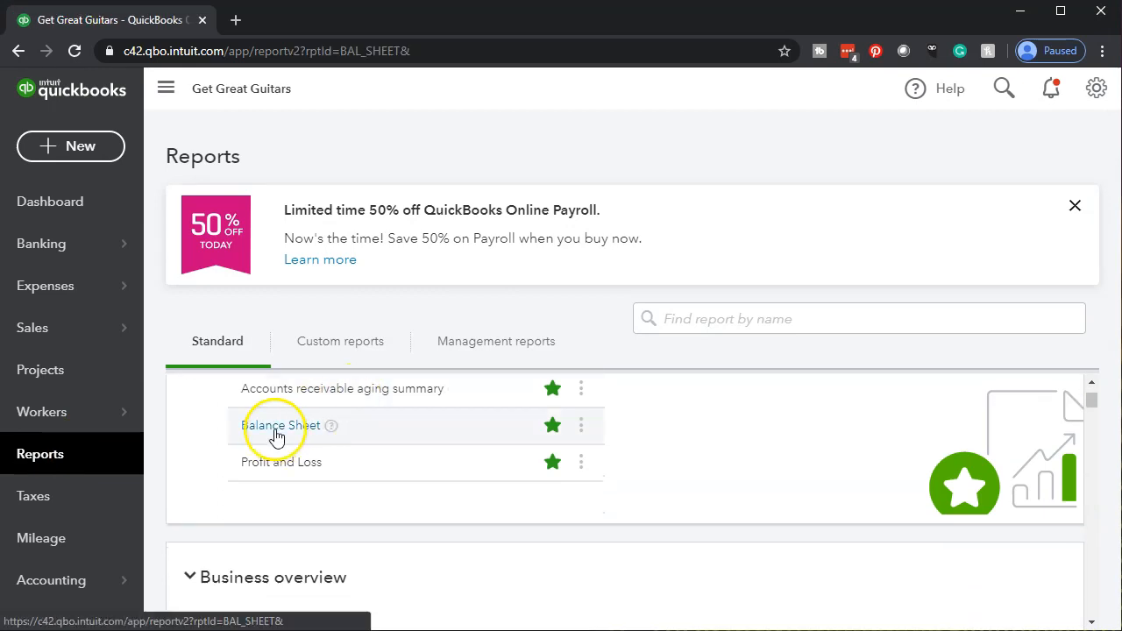
scroll(277, 435, "down", 4)
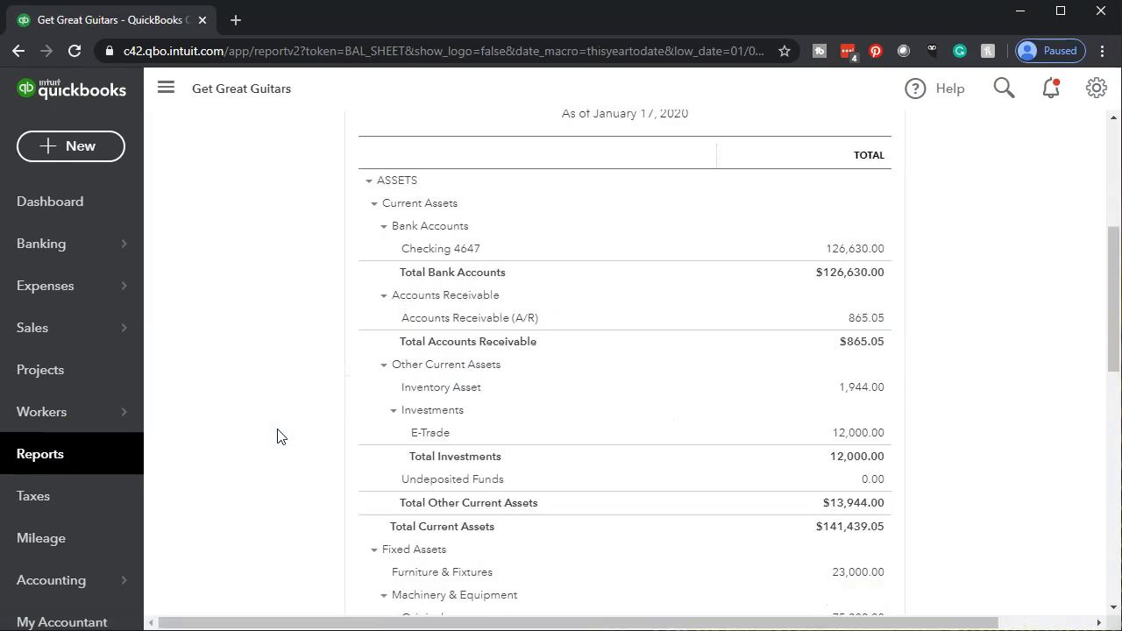
- Set the Balance Sheet period to 01/01/2020 through 12/31/2020 and run the report
scroll(277, 436, "up", 4)
left_click_drag(426, 220, 298, 215)
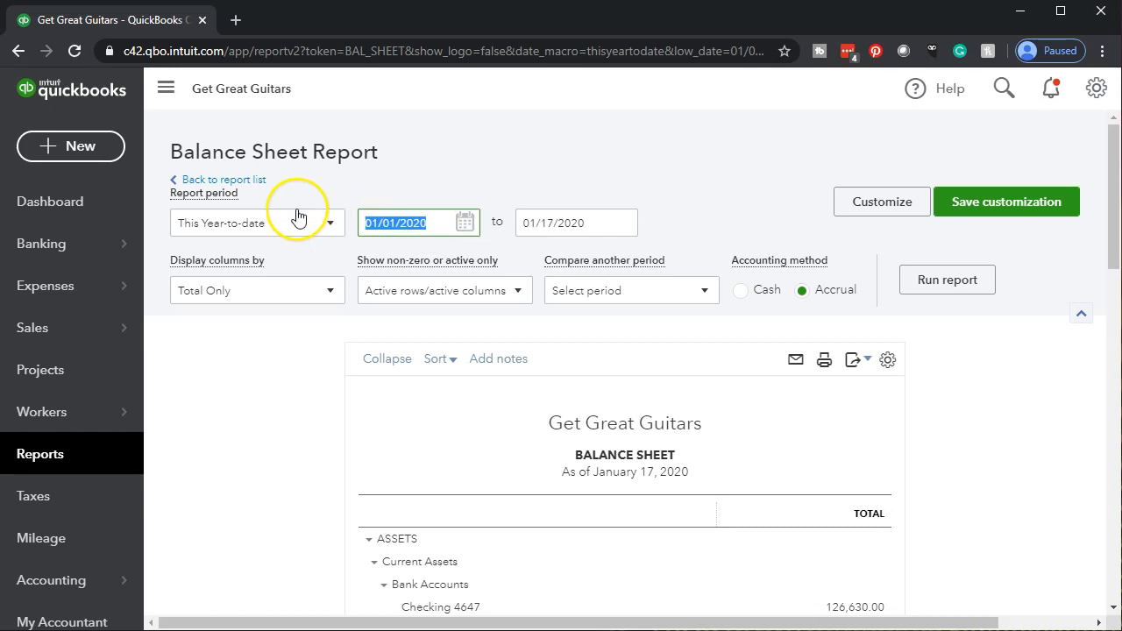
type("01/01/2020")
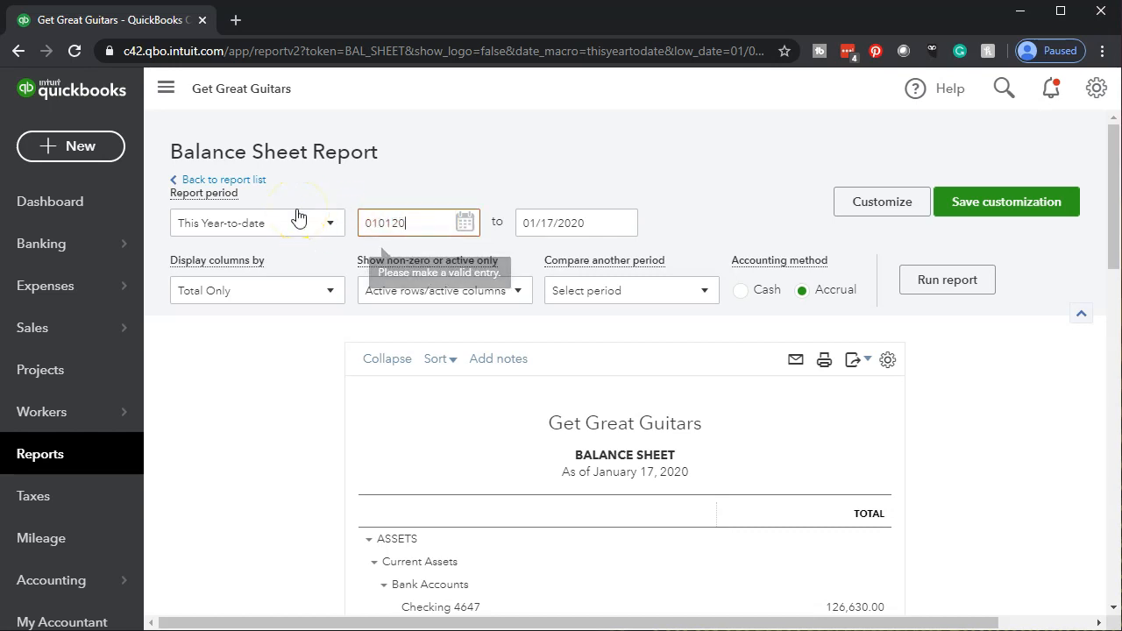
key("Tab")
type("12/31/2020")
key("Tab")
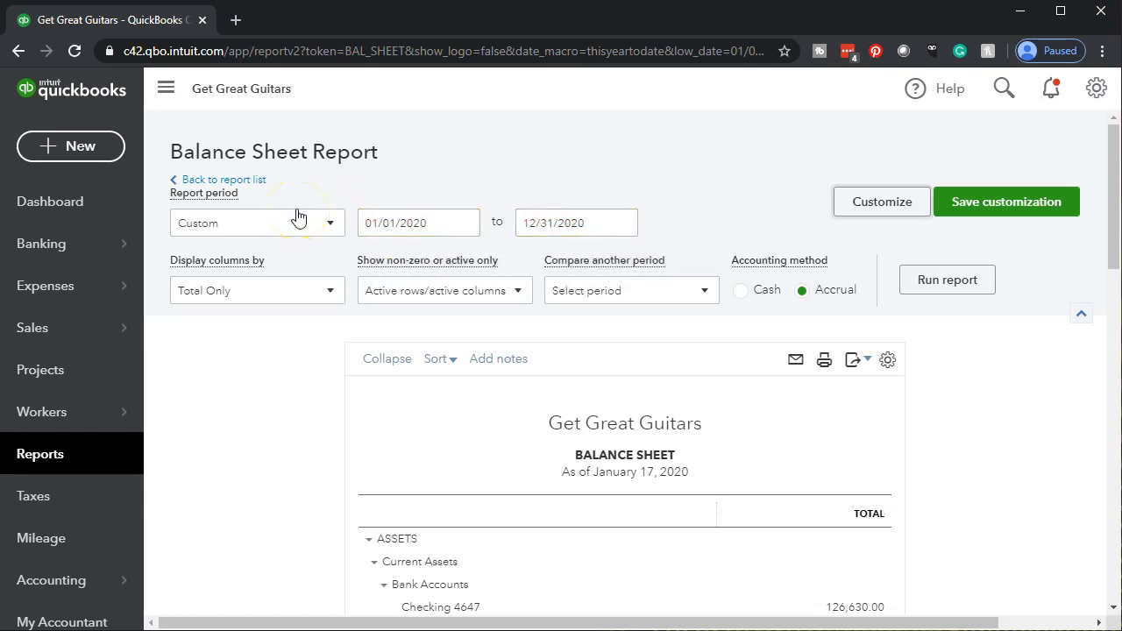
left_click(936, 281)
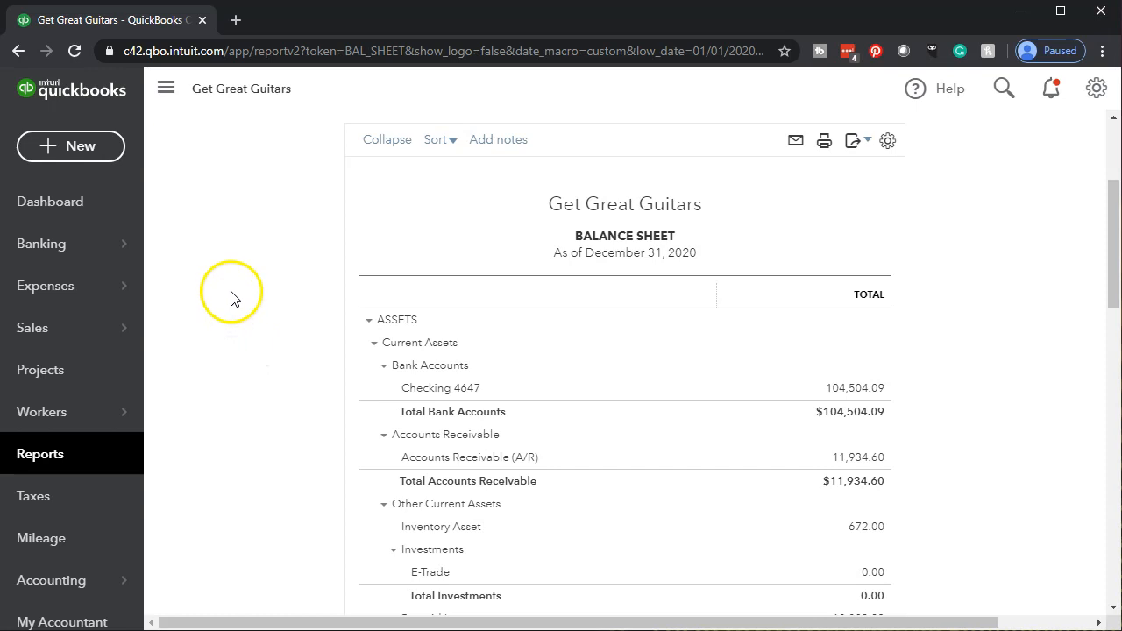
- Duplicate the Balance Sheet browser tab and return to the original tab
right_click(157, 23)
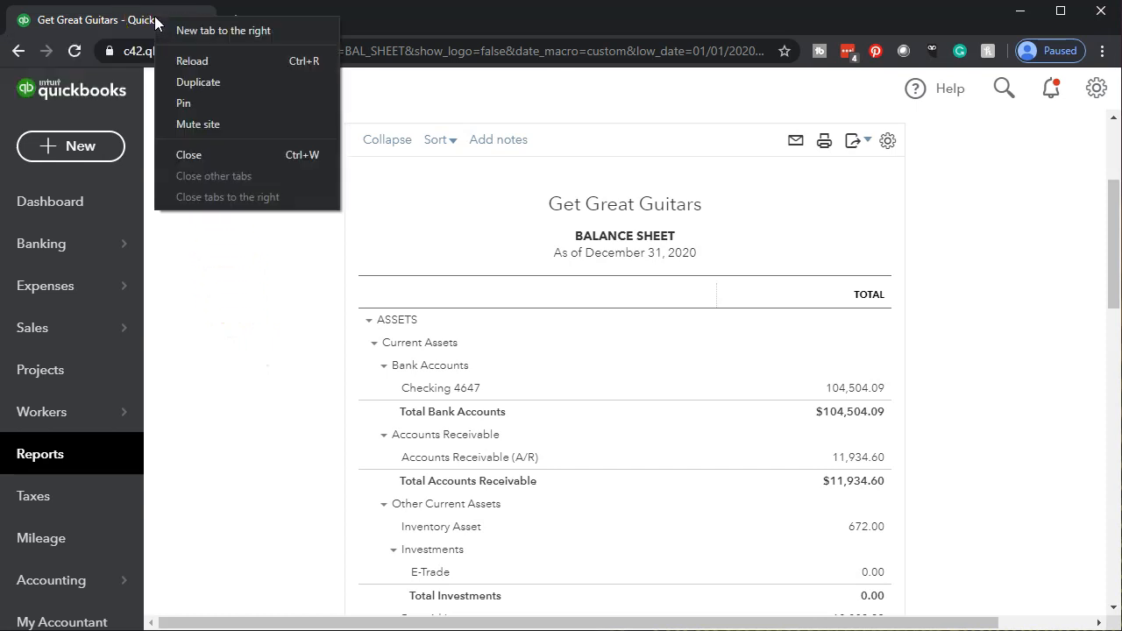
left_click(183, 82)
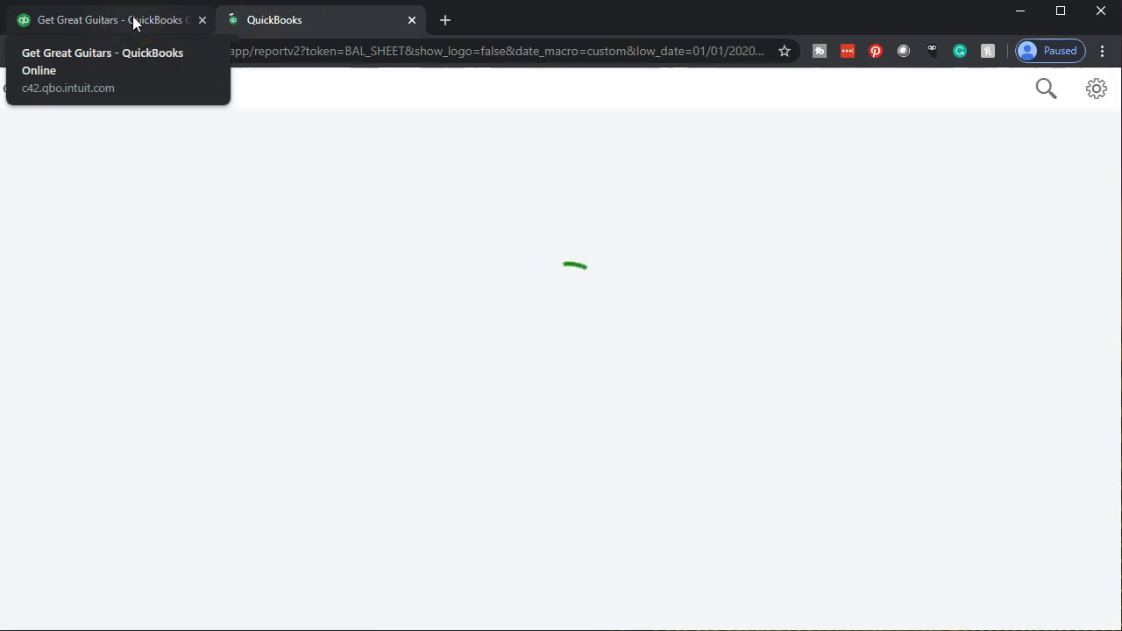
left_click(133, 22)
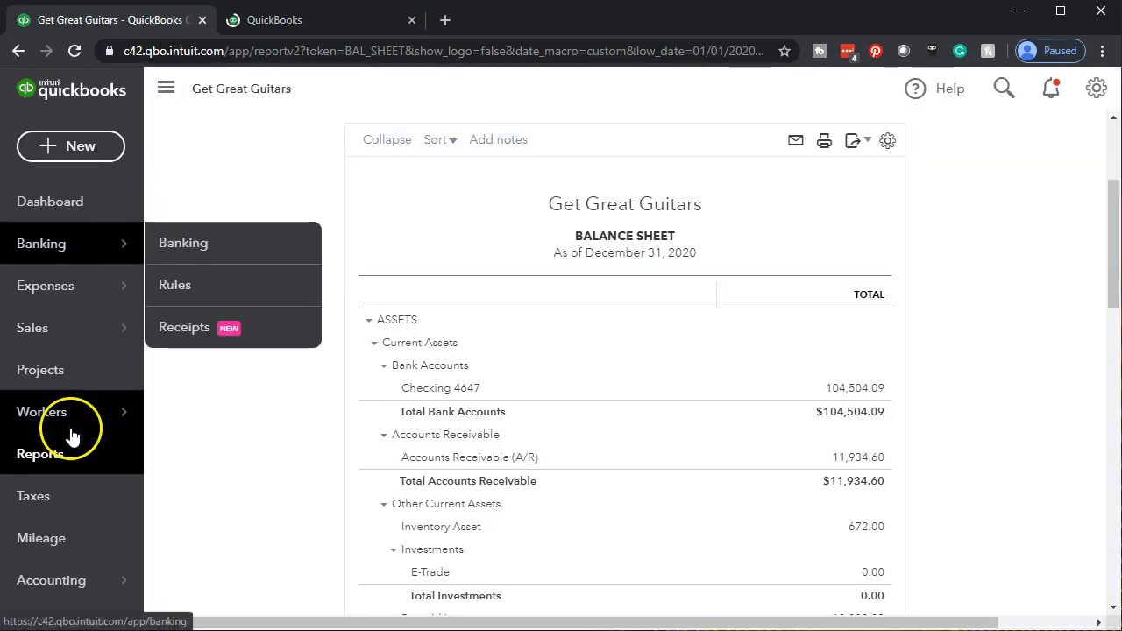
- Open the Profit and Loss report from the favorite reports
left_click(60, 463)
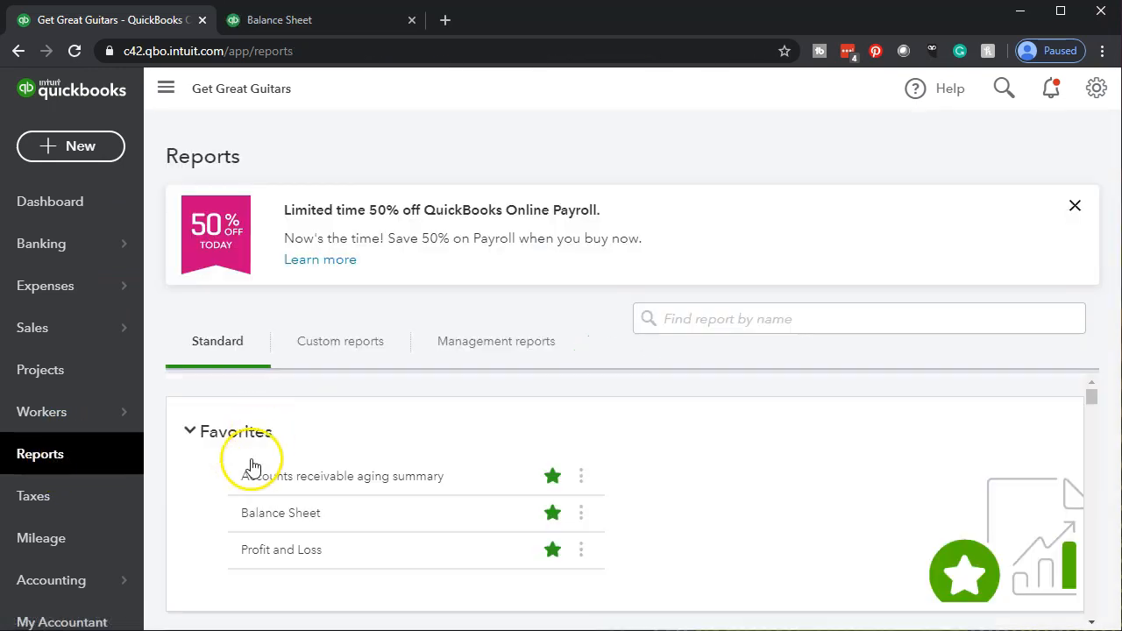
scroll(256, 491, "down", 1)
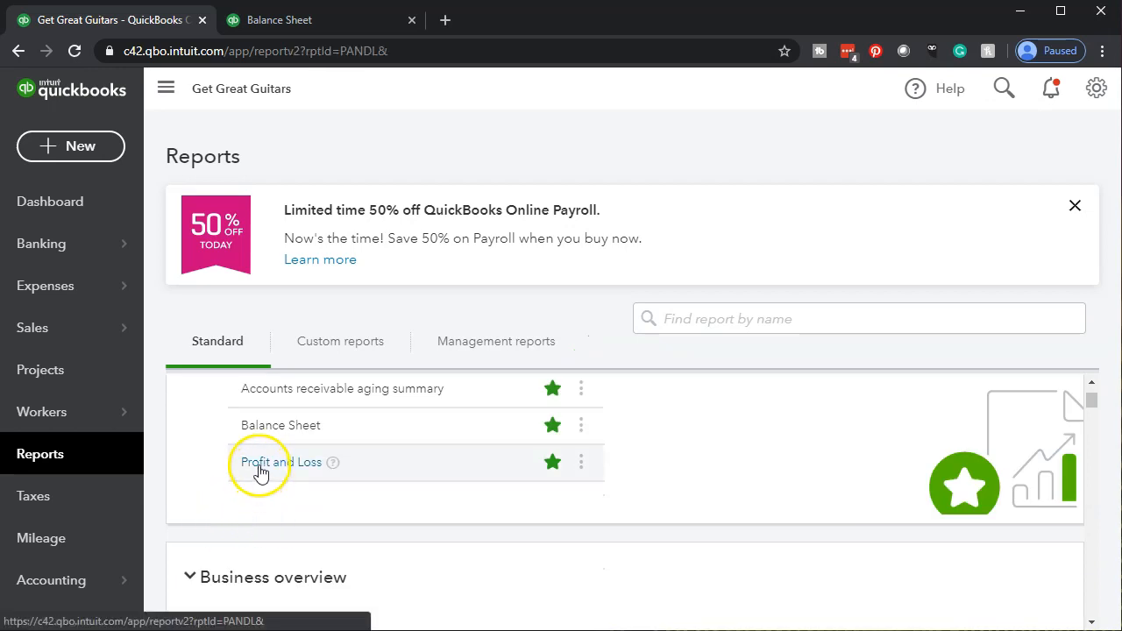
left_click(260, 469)
scroll(266, 472, "down", 3)
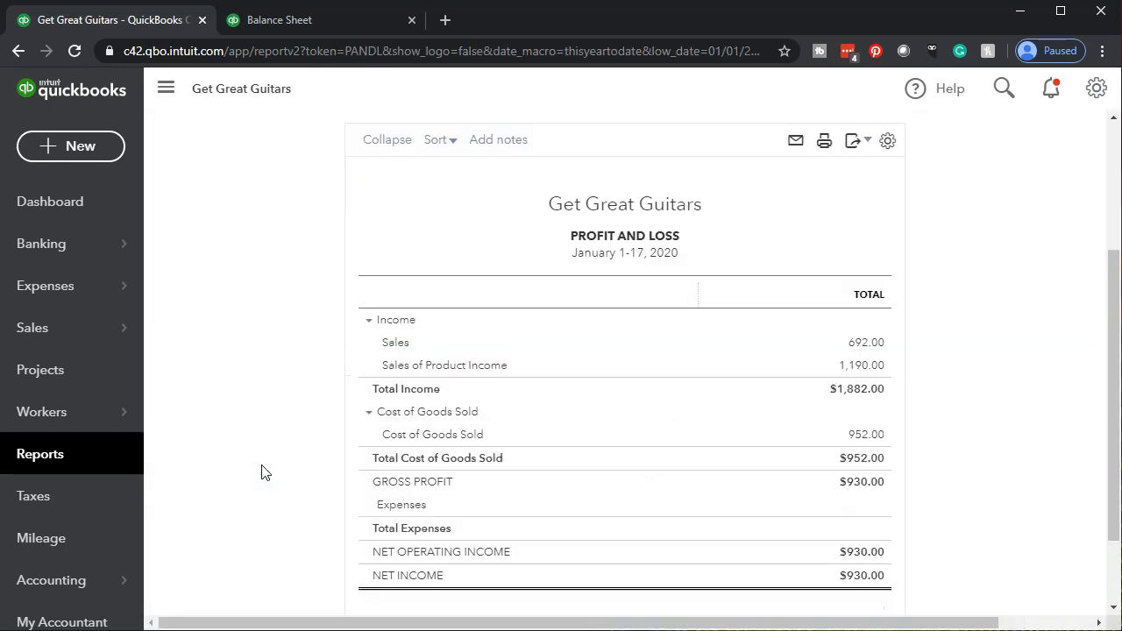
- Set the Profit and Loss period to 01/01/2020 through 12/31/2020 and run the report
scroll(266, 473, "up", 3)
left_click(446, 219)
key("ctrl+a")
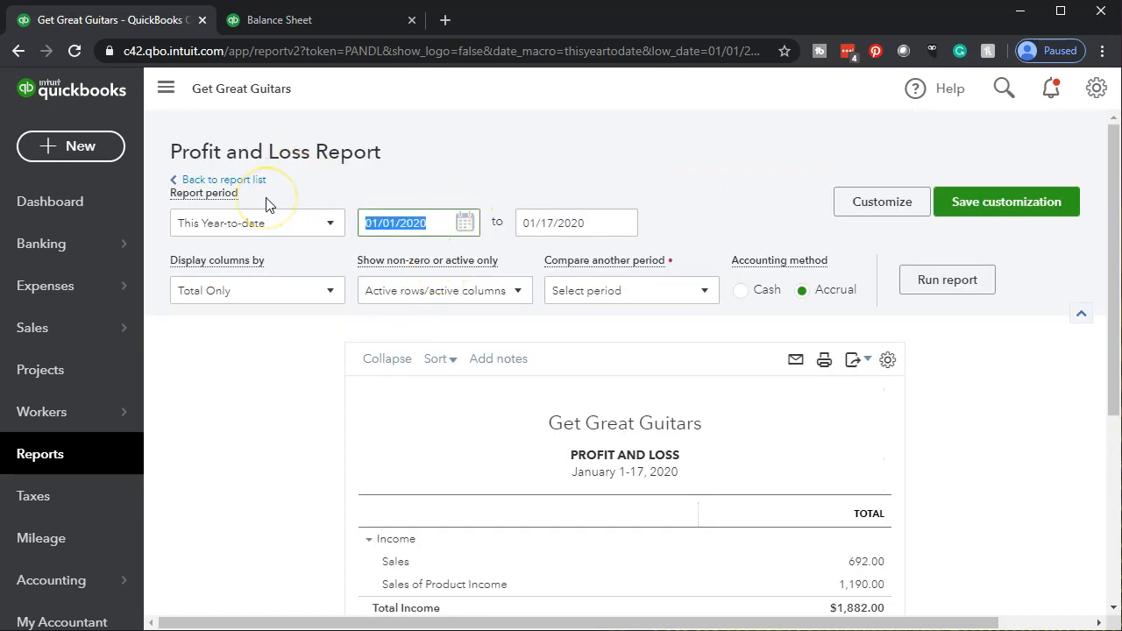
type("01/01/2020")
key("Tab")
type("12/31")
key("Tab")
left_click(947, 282)
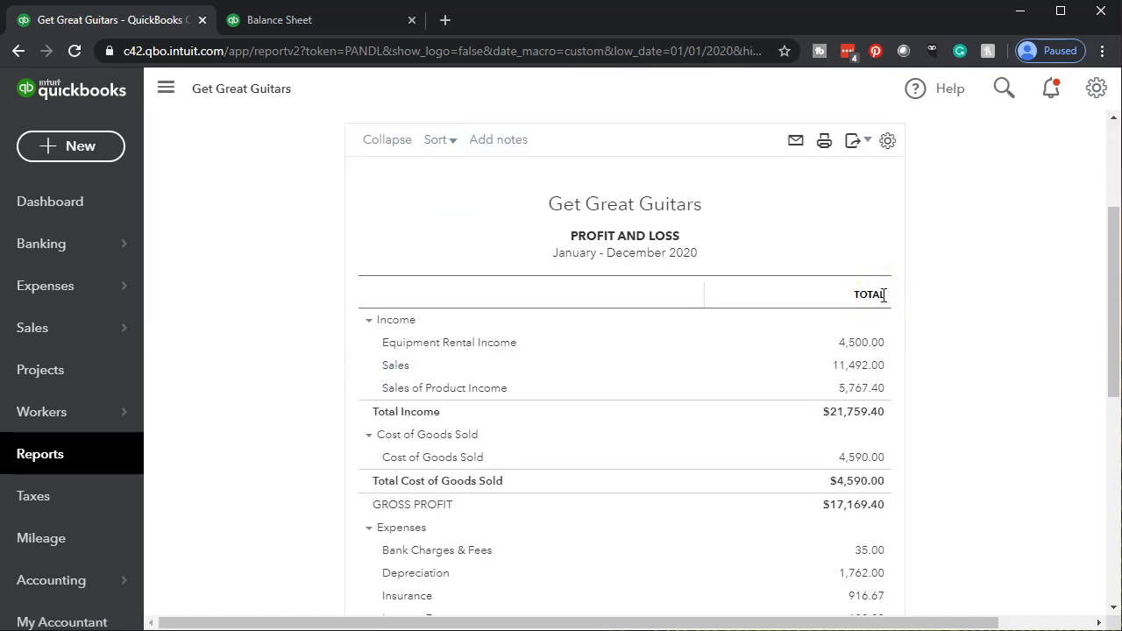
- Duplicate the Profit and Loss browser tab and switch to the Balance Sheet tab
right_click(149, 19)
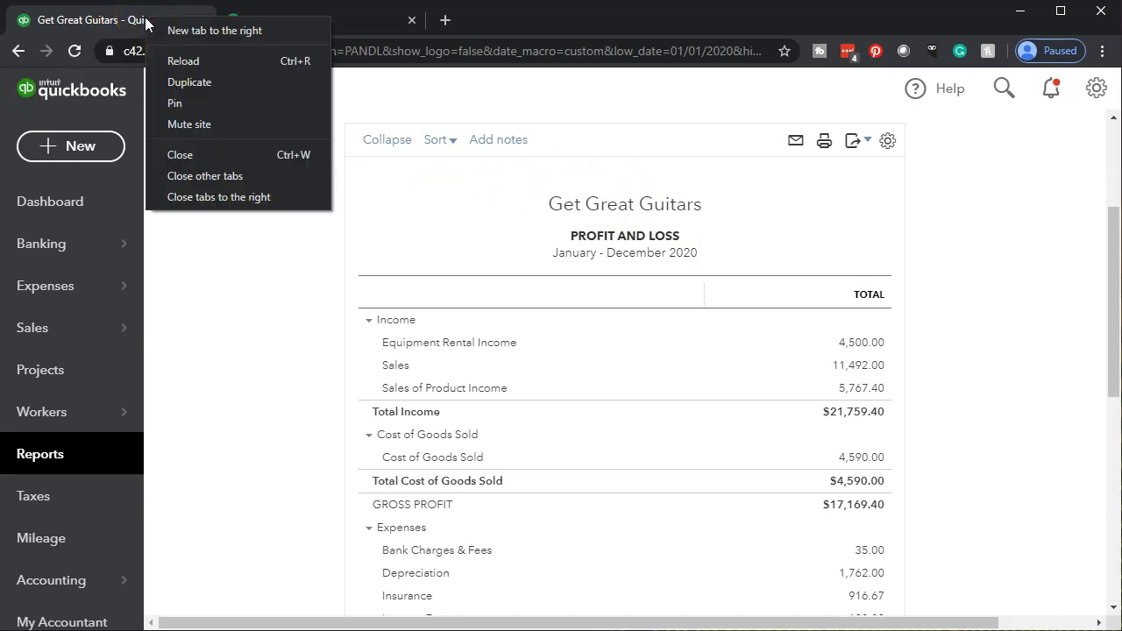
left_click(180, 81)
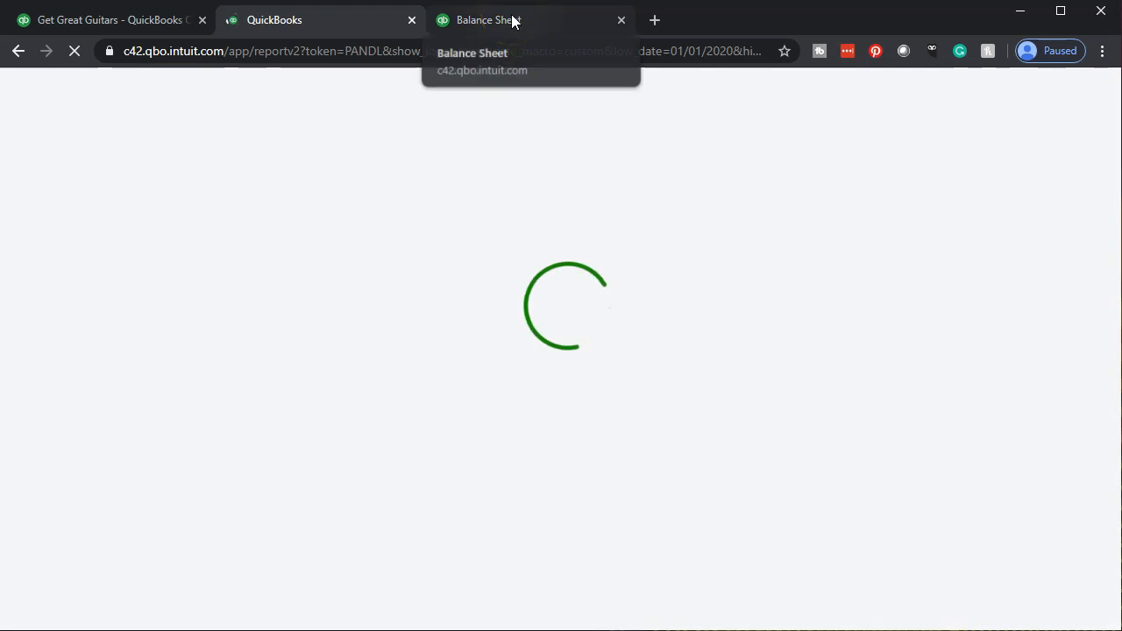
left_click(512, 19)
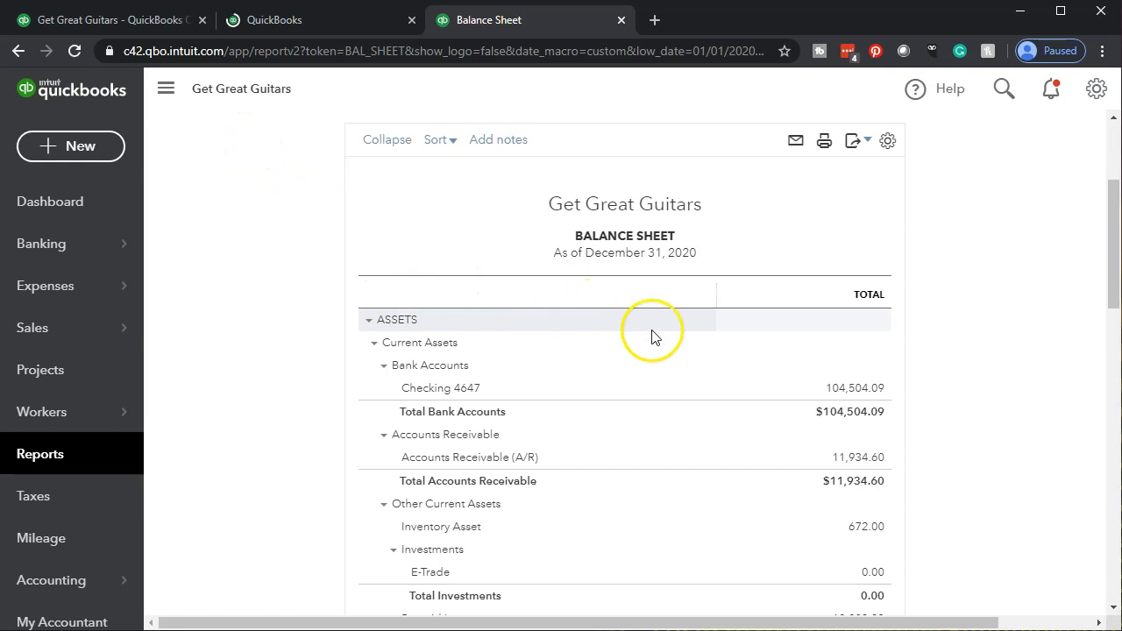
- Open the transaction report behind the Balance Sheet's checking account amount and examine its 2020 entries
left_click(855, 388)
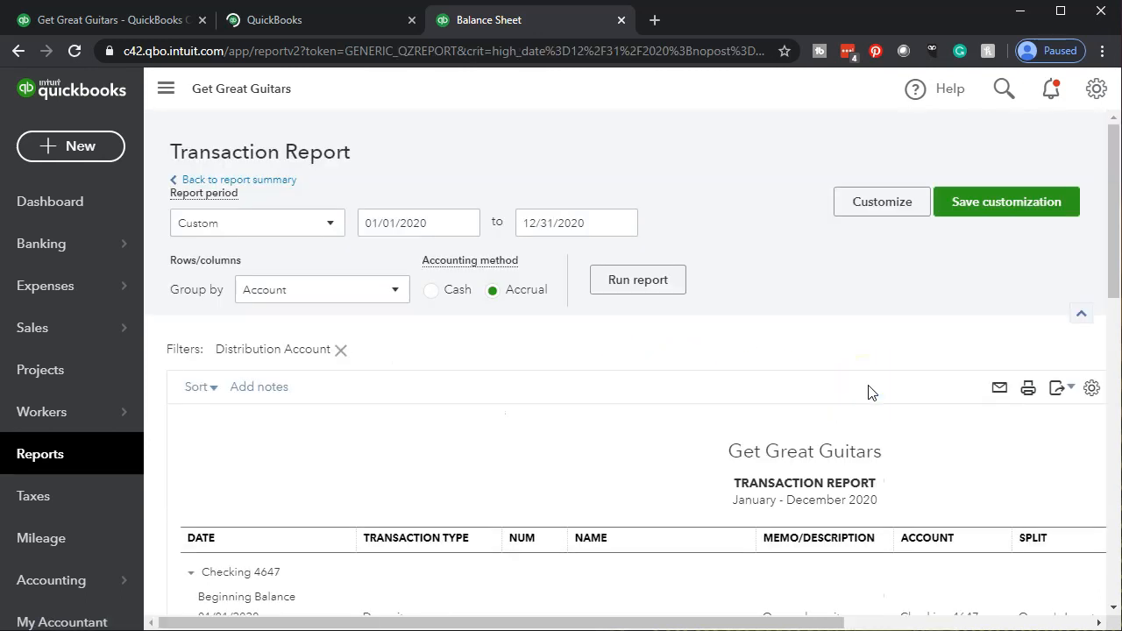
scroll(867, 391, "down", 3)
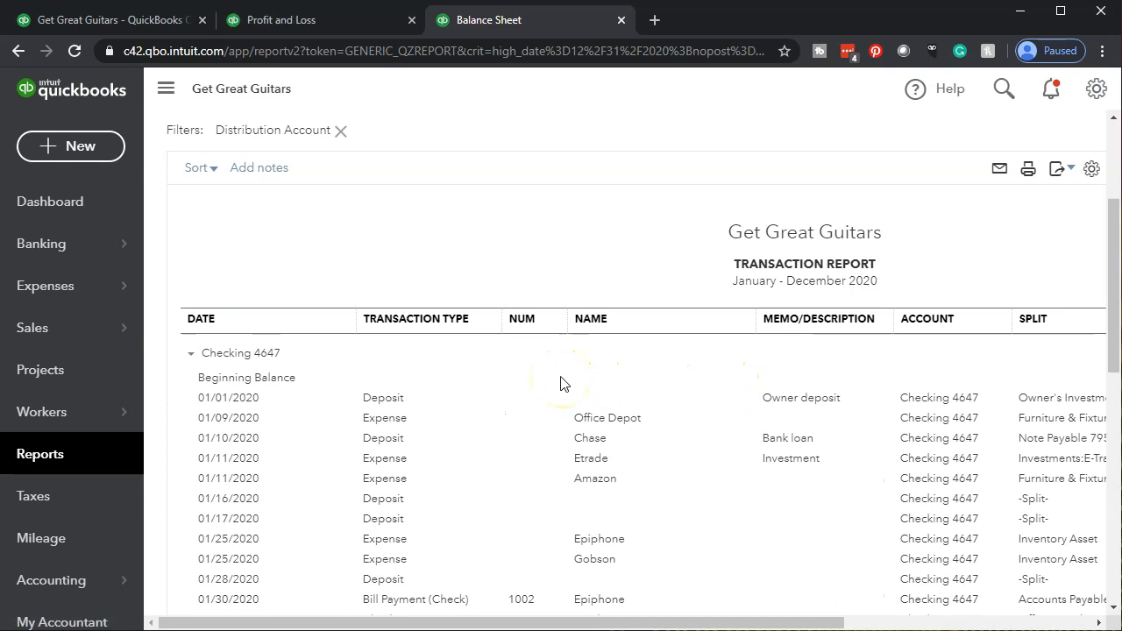
scroll(513, 423, "down", 5)
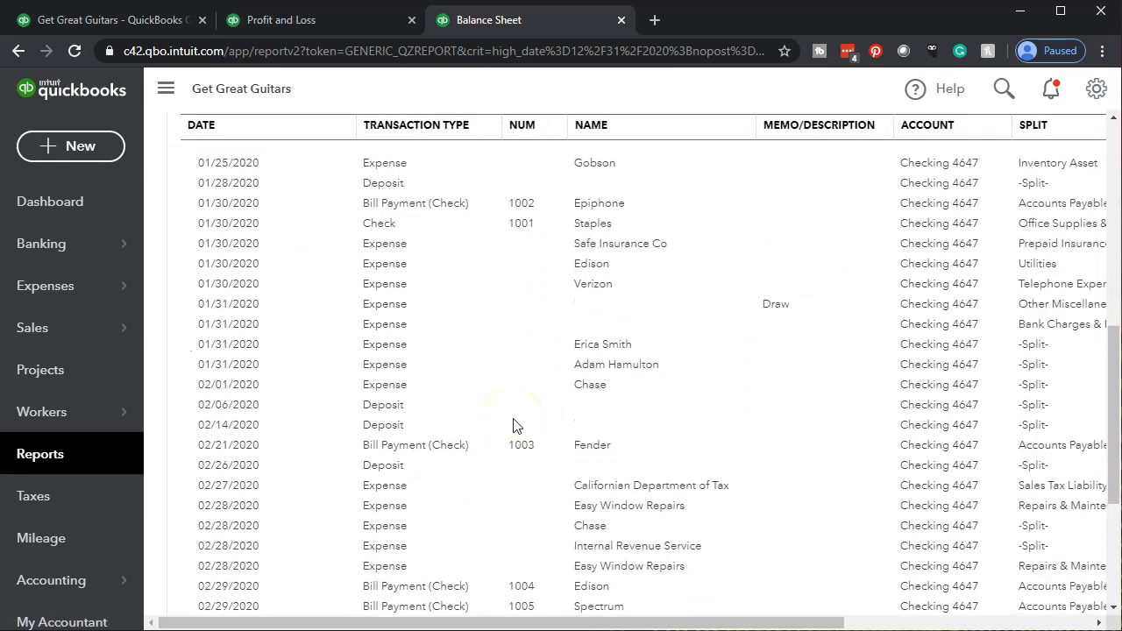
scroll(514, 425, "down", 3)
left_click(247, 519)
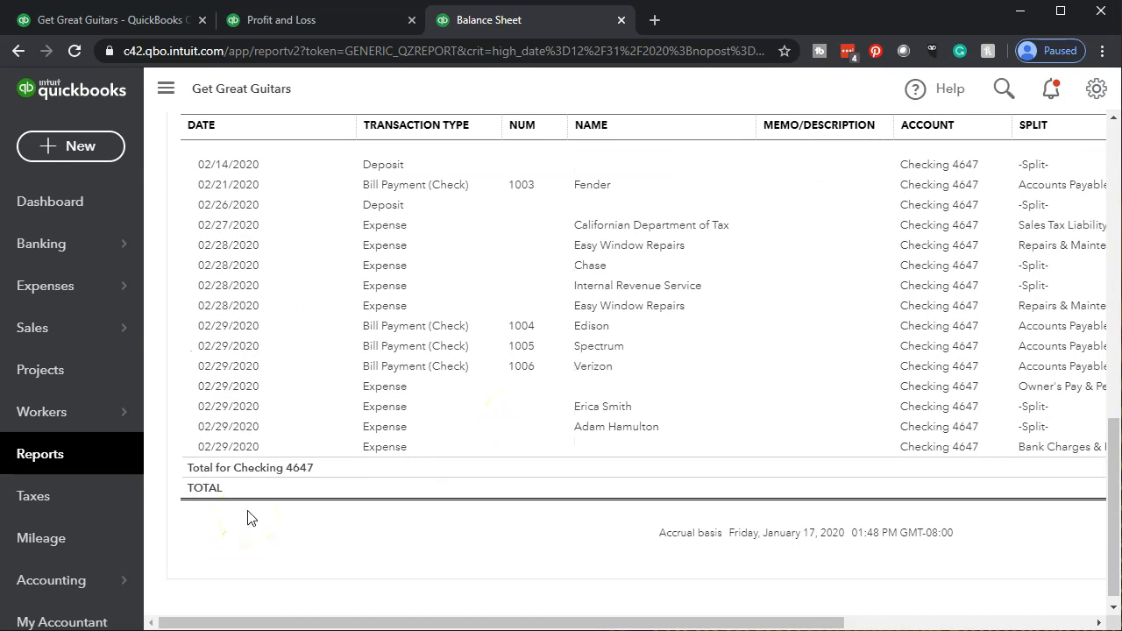
scroll(247, 517, "up", 4)
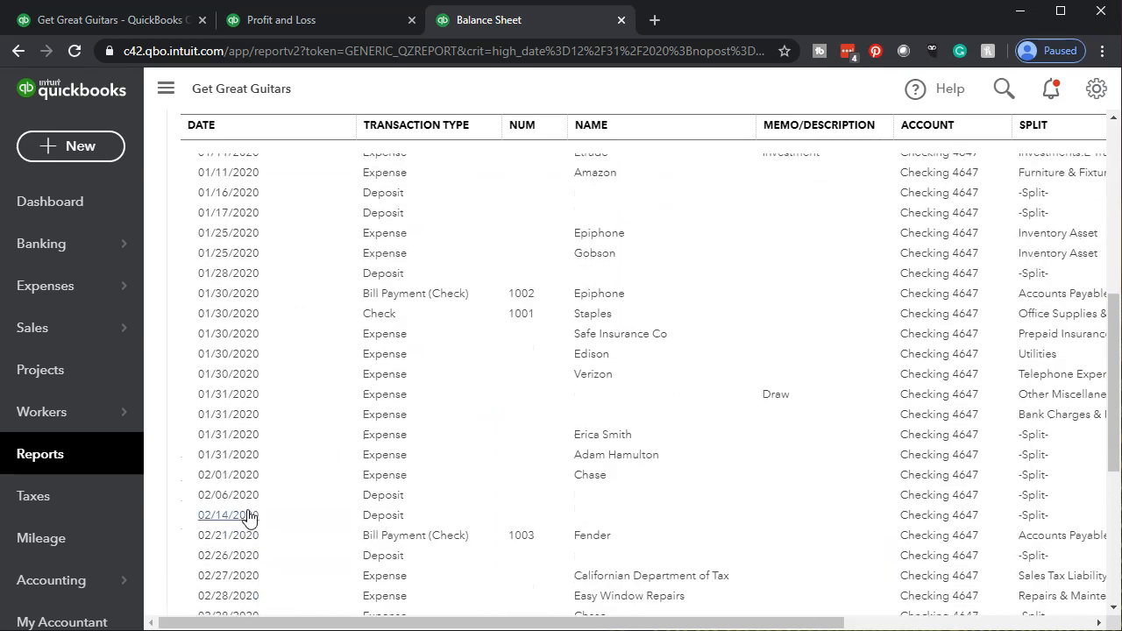
scroll(247, 517, "up", 1)
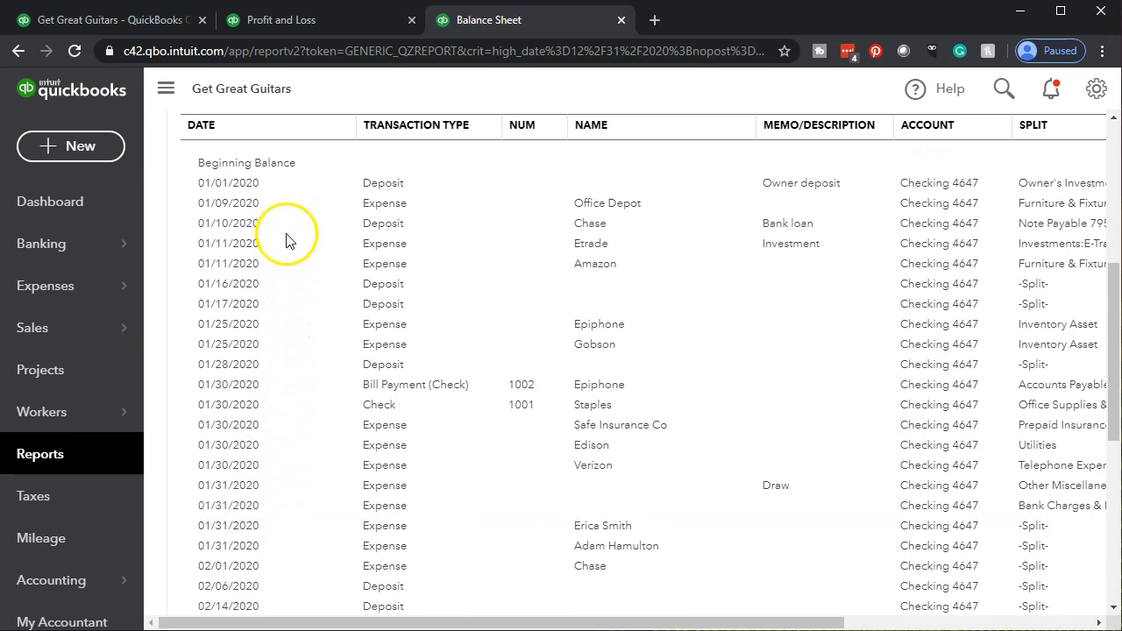
- Switch to the first browser tab, open the Banking page at the transactions for review, and collapse the navigation menu
left_click(151, 24)
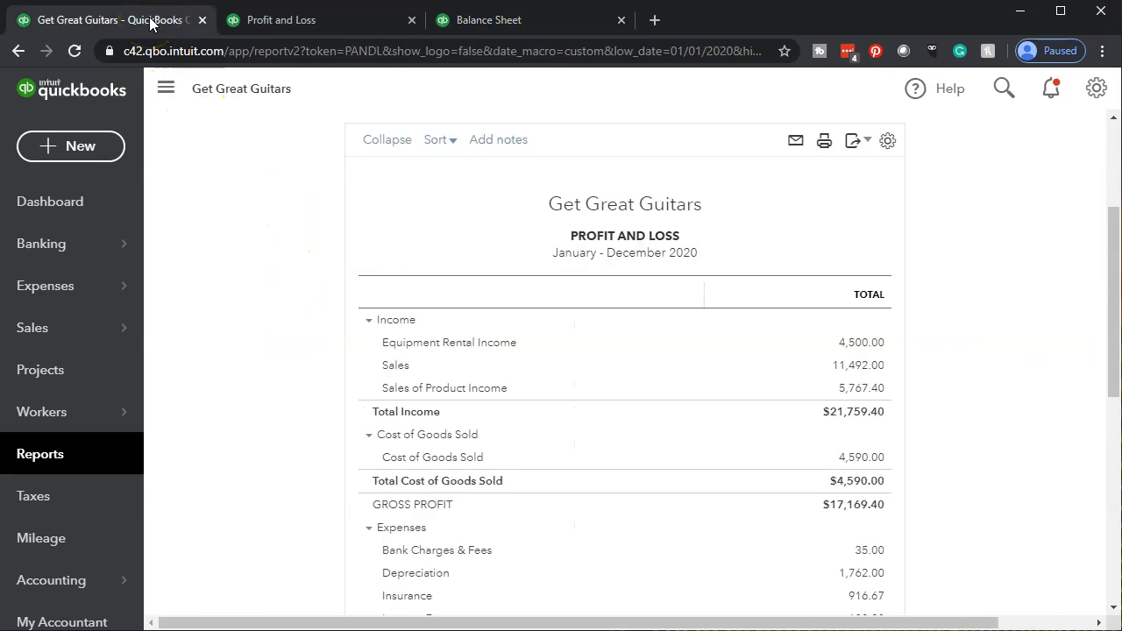
left_click(56, 244)
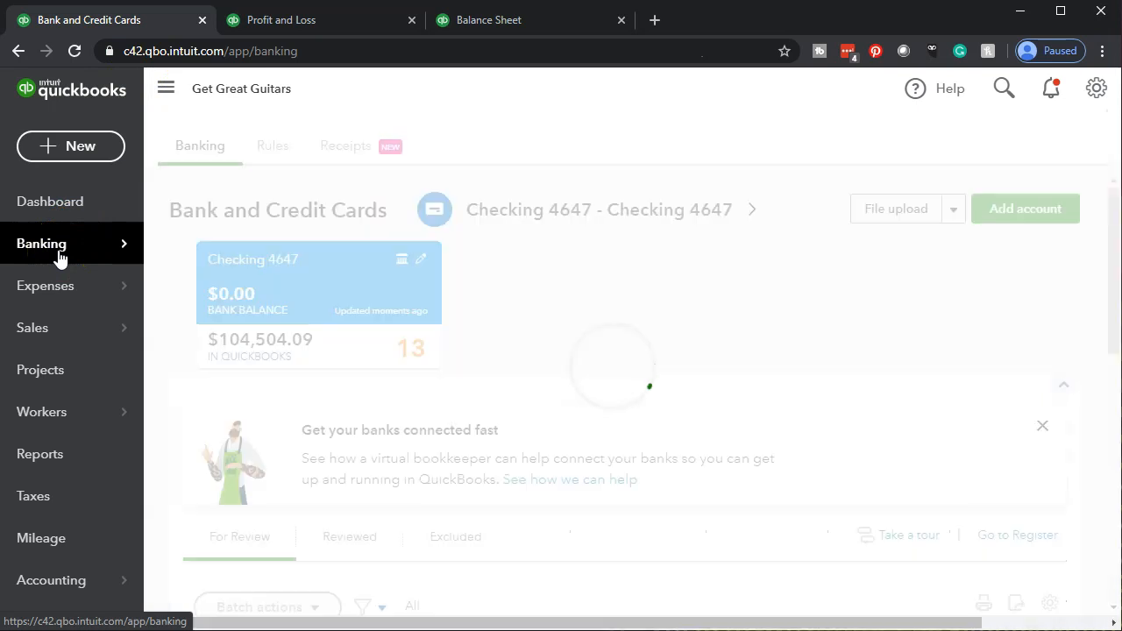
scroll(58, 256, "down", 2)
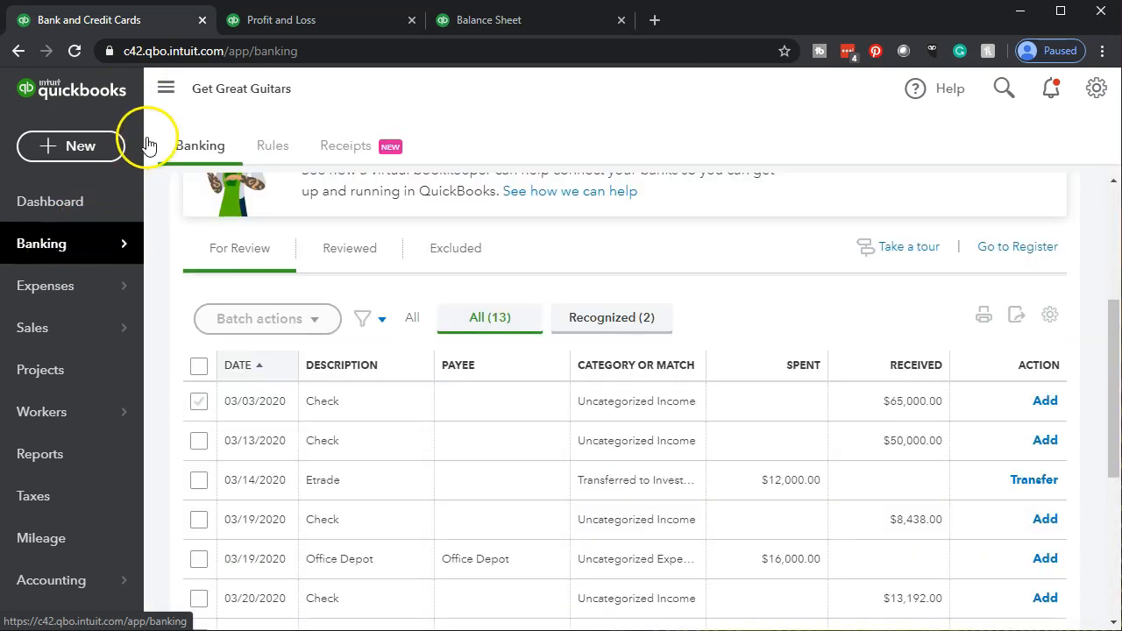
left_click(166, 91)
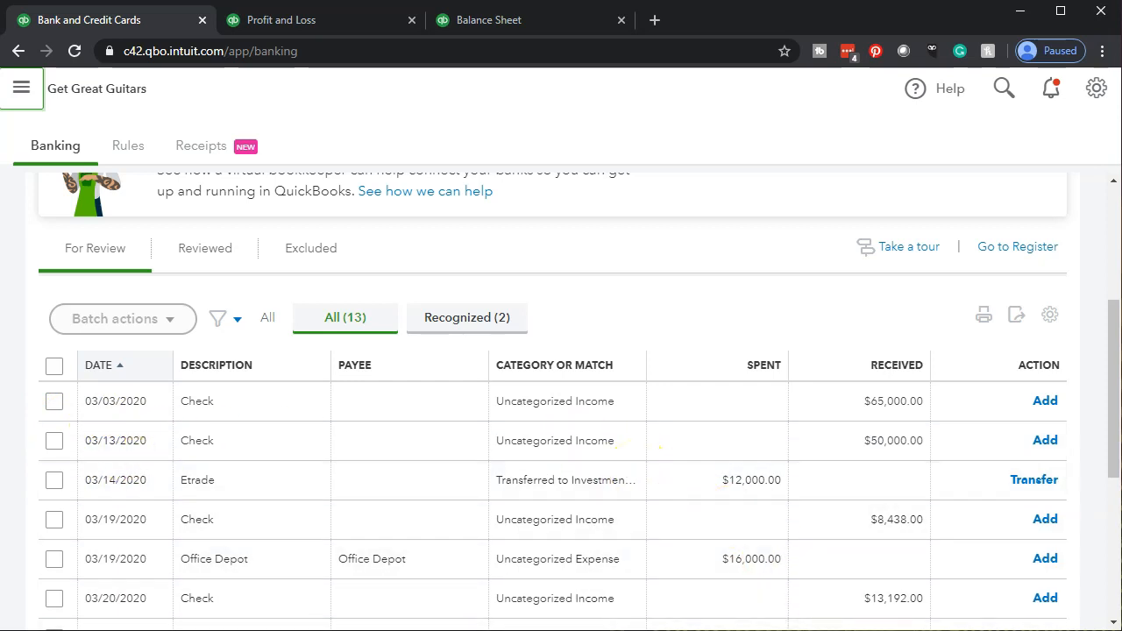
- Switch to QuickBooks Desktop to examine the vendor, customer and employee workflows on its home page, and return to the online Banking page
mouse_move(850, 630)
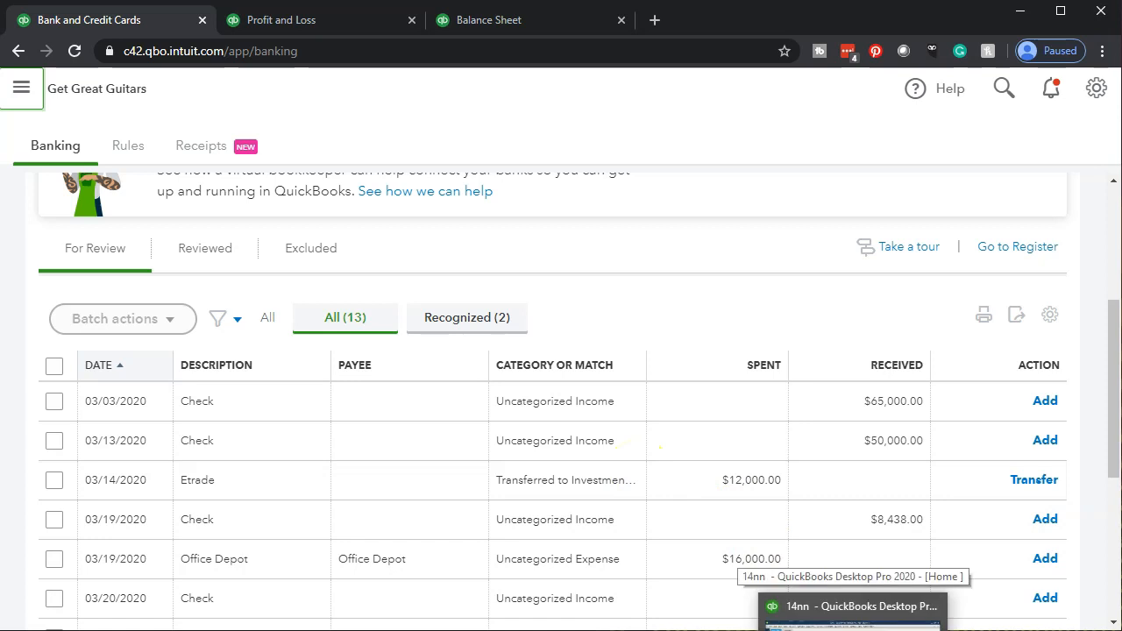
left_click(850, 618)
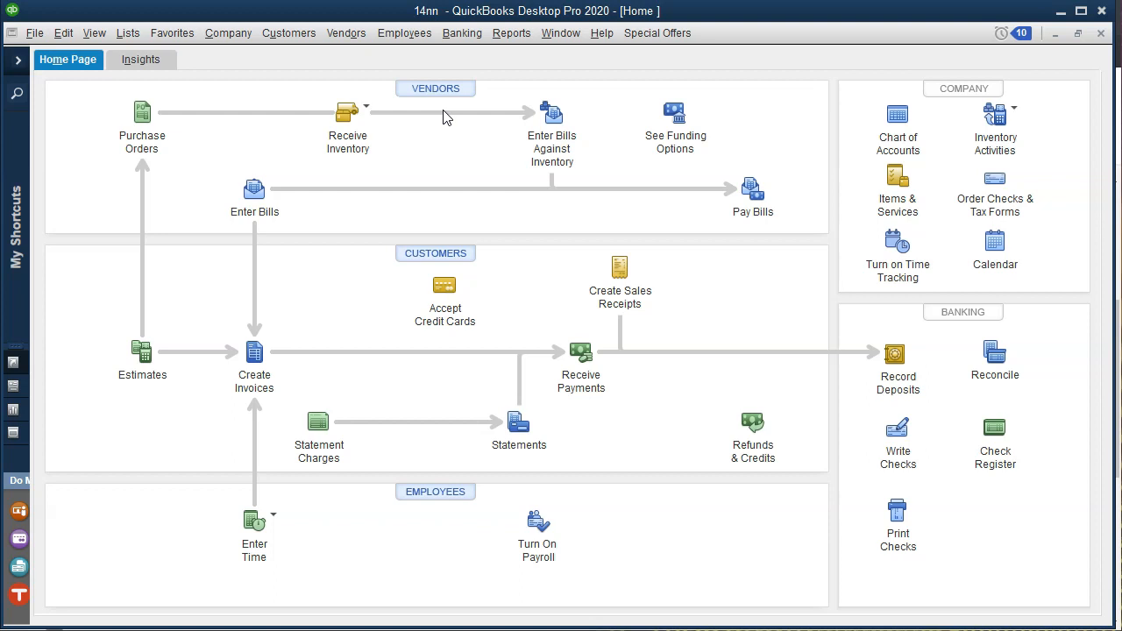
left_click(266, 194)
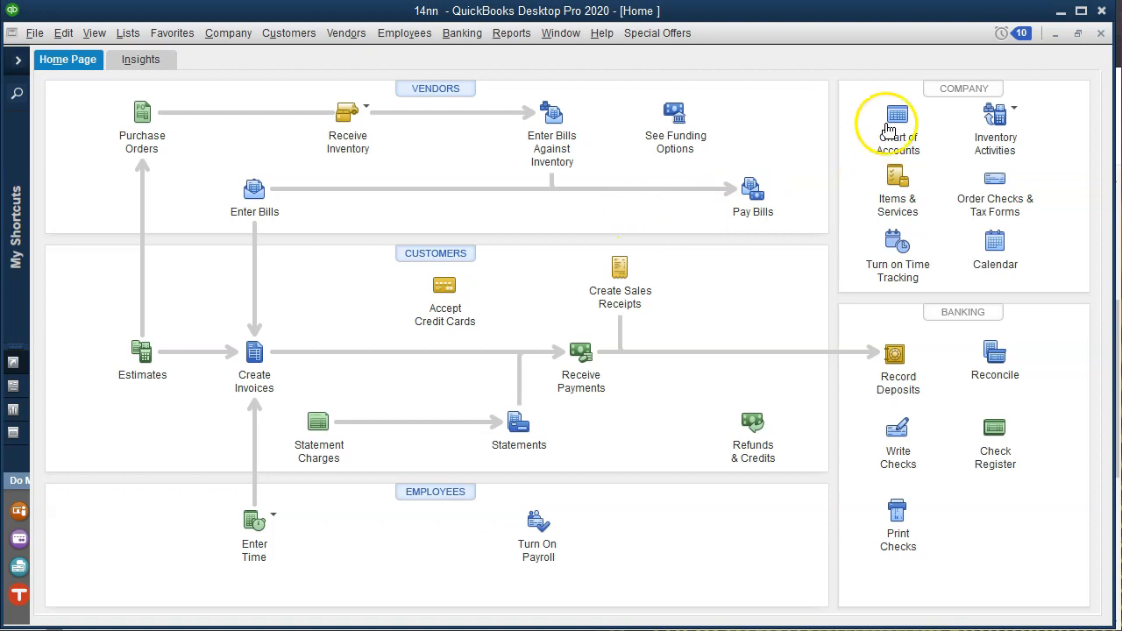
left_click(1060, 12)
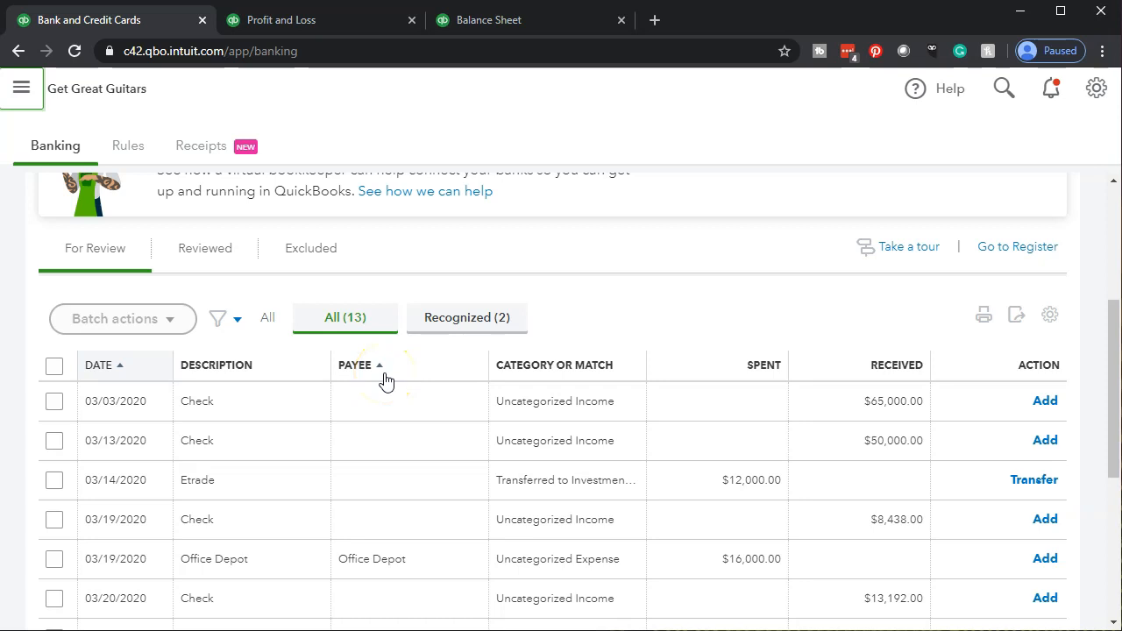
- Examine the checking account's bank feed transactions awaiting review, from the 03/03/2020 check through the 03/31/2020 bank charge
scroll(386, 379, "down", 5)
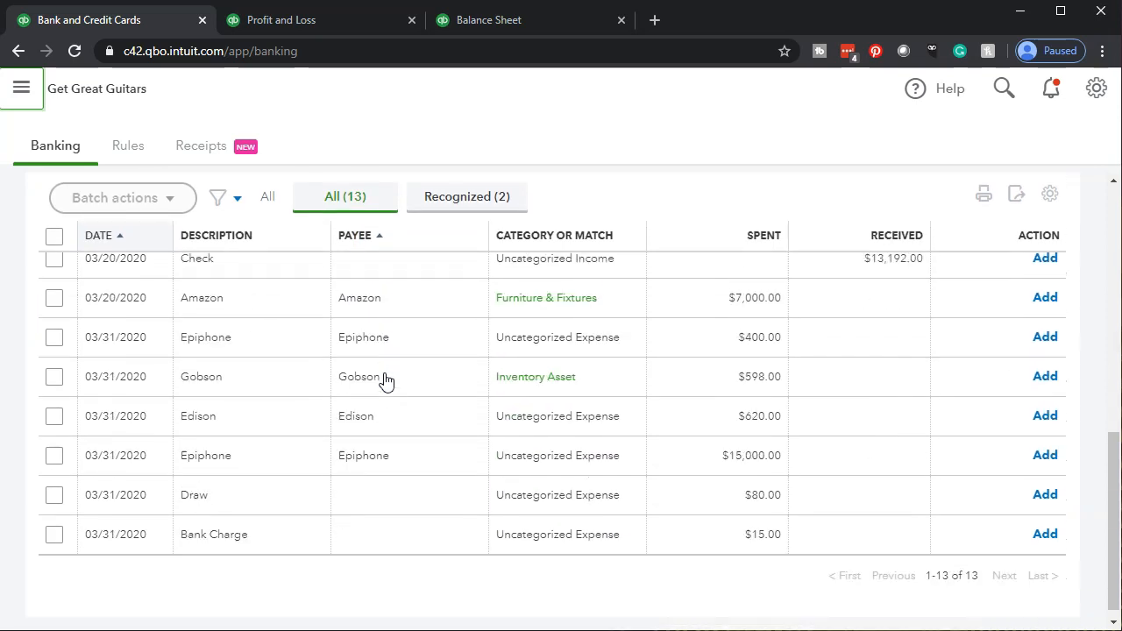
scroll(386, 379, "up", 5)
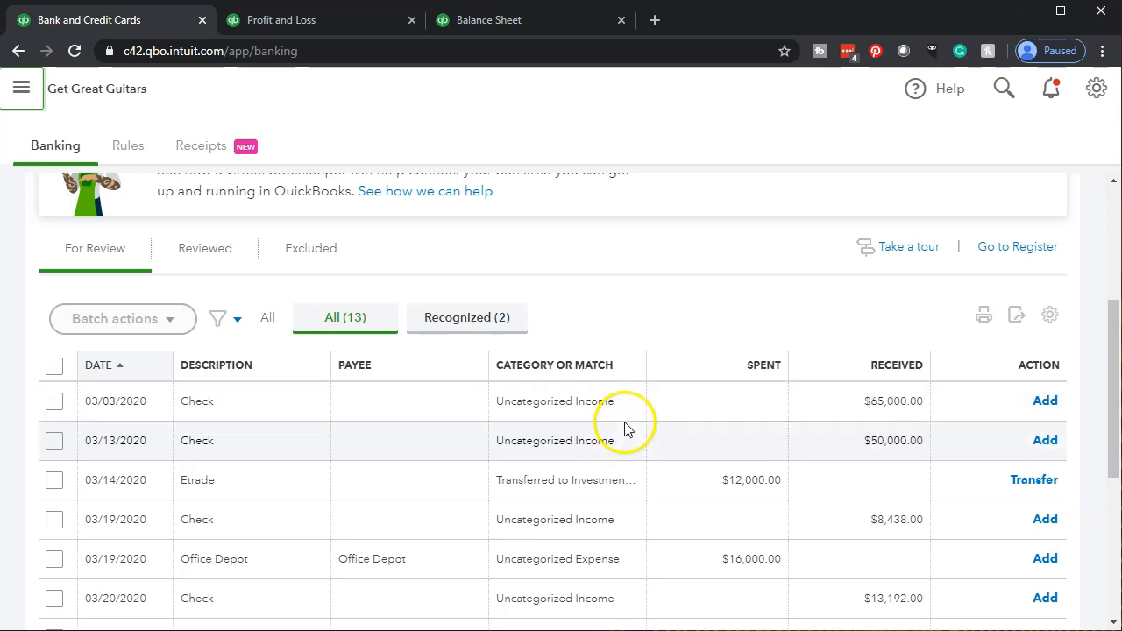
scroll(622, 506, "down", 2)
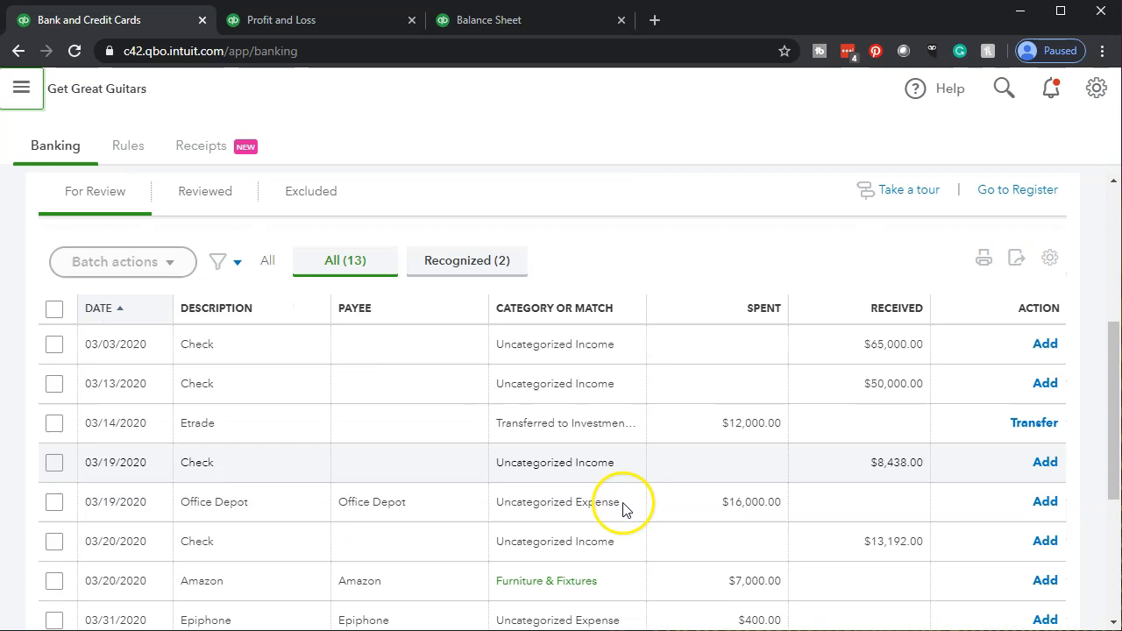
scroll(618, 495, "down", 1)
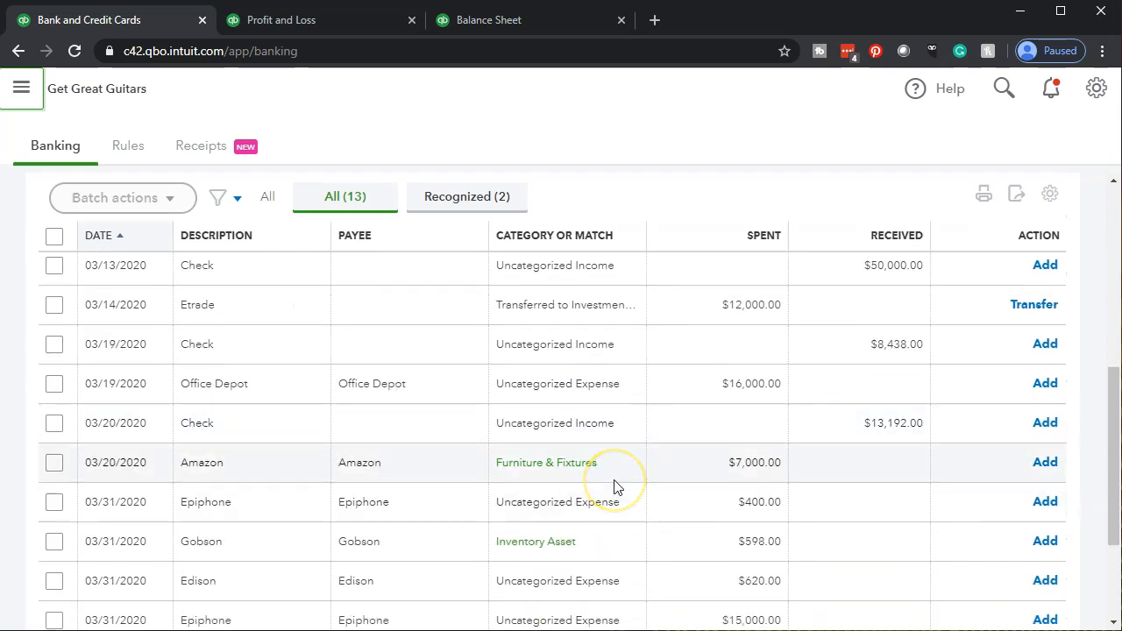
scroll(613, 486, "down", 1)
scroll(609, 458, "down", 1)
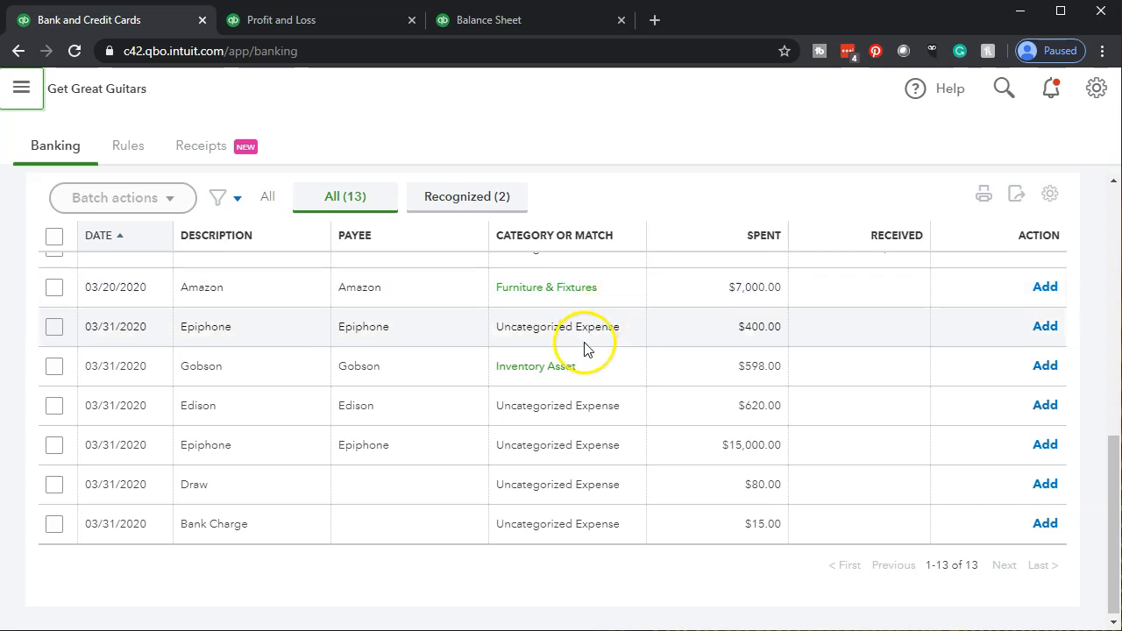
scroll(586, 349, "up", 5)
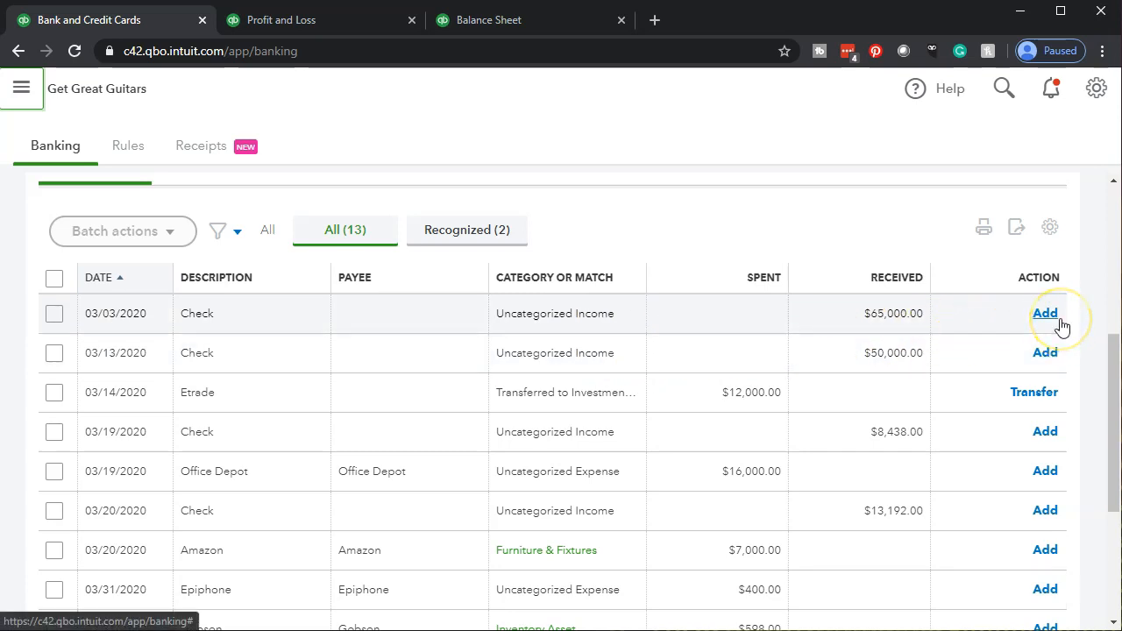
- Expand the 03/03/2020 check to examine its add, match and transfer options, and collapse it
left_click(392, 319)
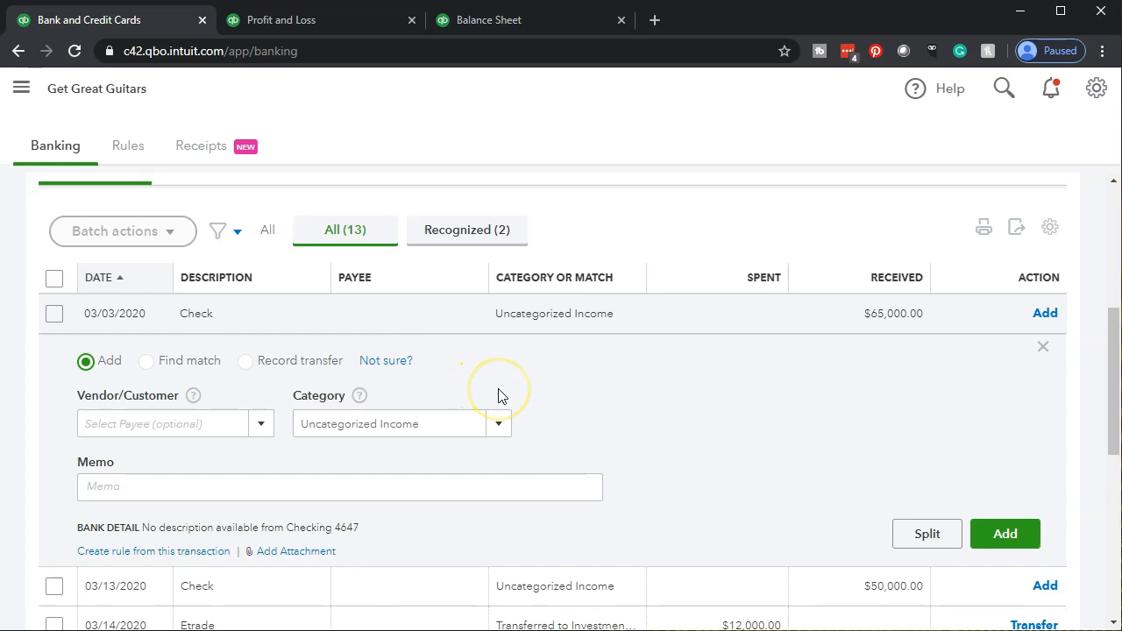
scroll(498, 394, "down", 1)
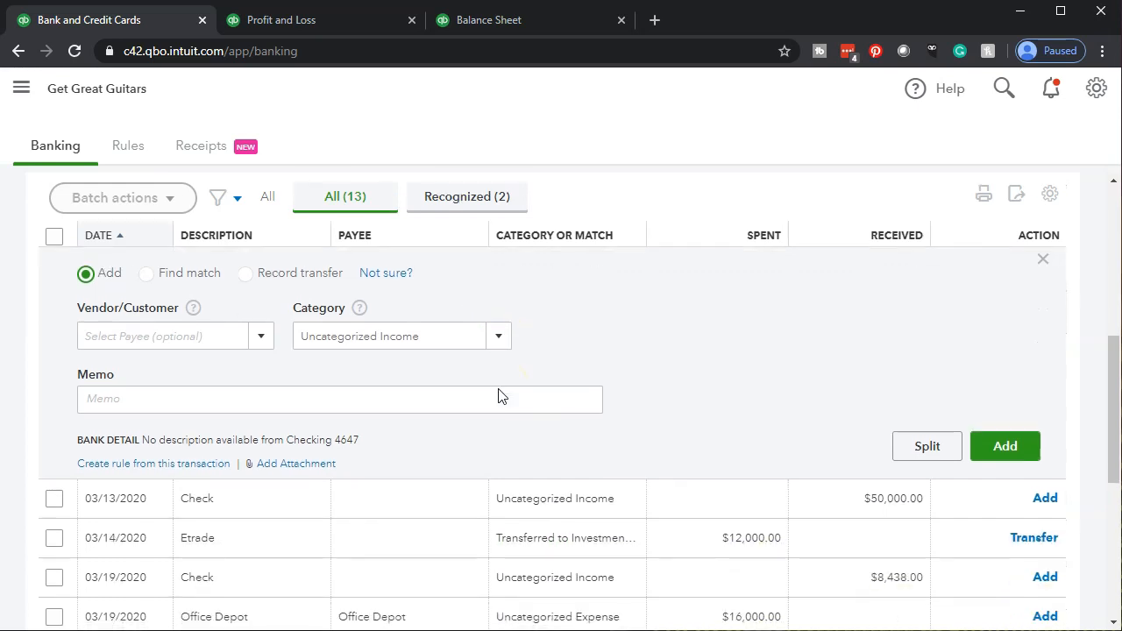
scroll(501, 389, "up", 1)
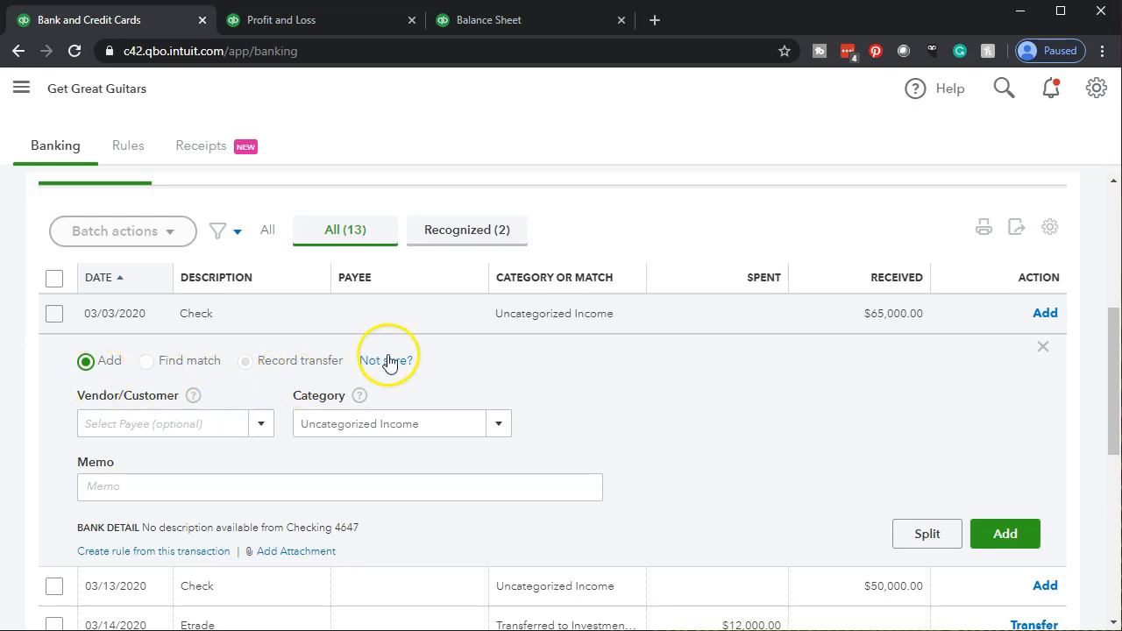
left_click(403, 317)
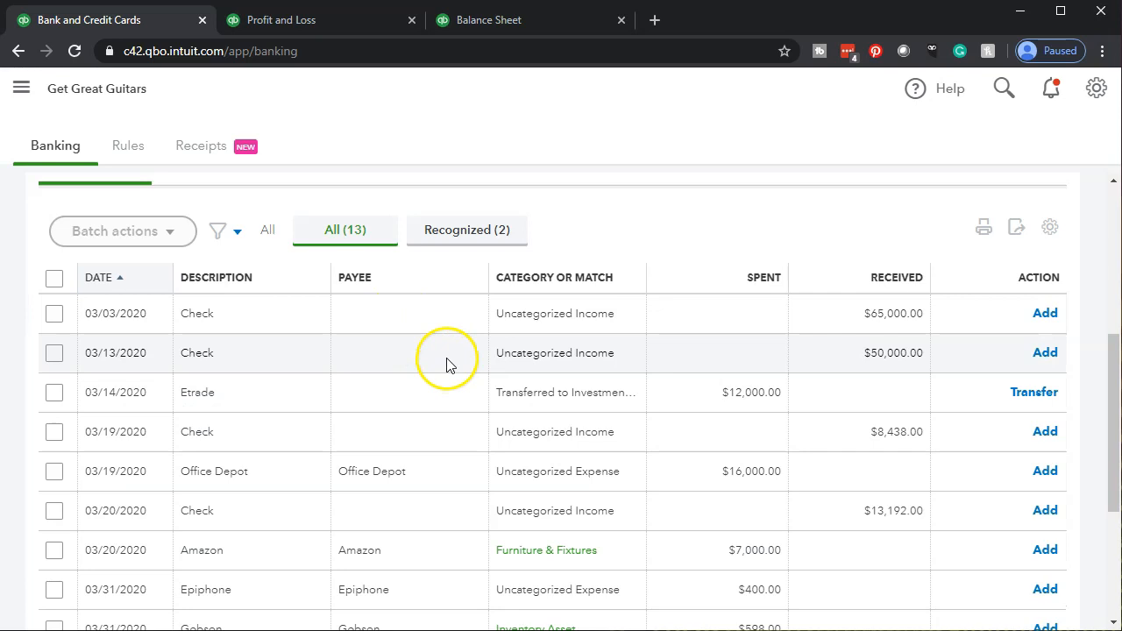
- Select the 03/03/2020 and 03/13/2020 checks to view the available batch actions, and clear both selections
left_click(54, 313)
left_click(57, 356)
left_click(170, 231)
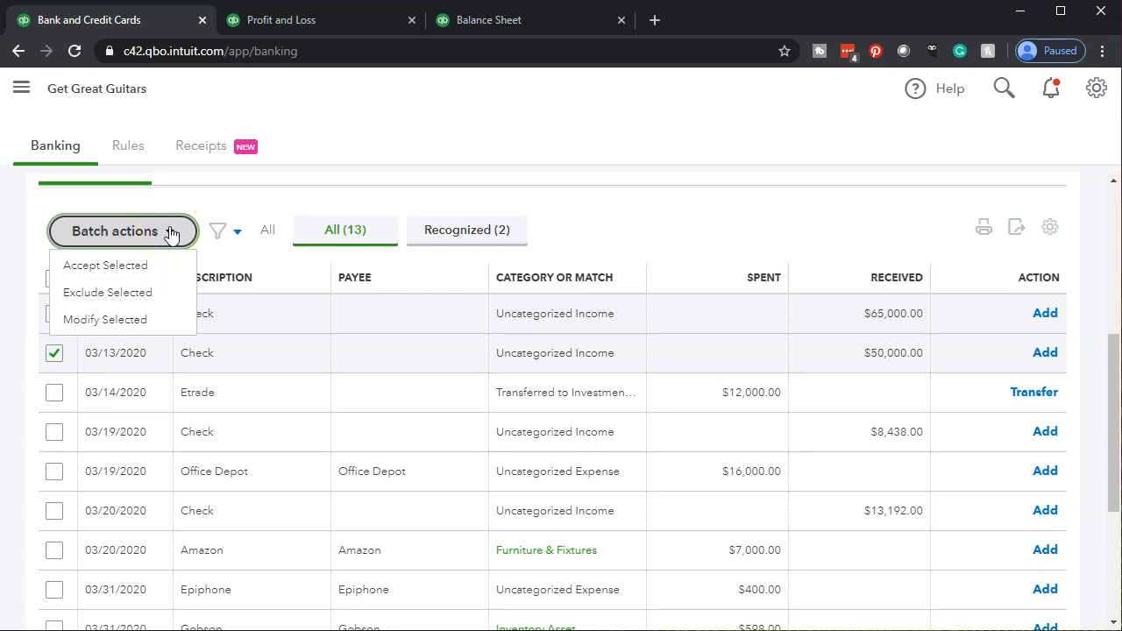
left_click(170, 231)
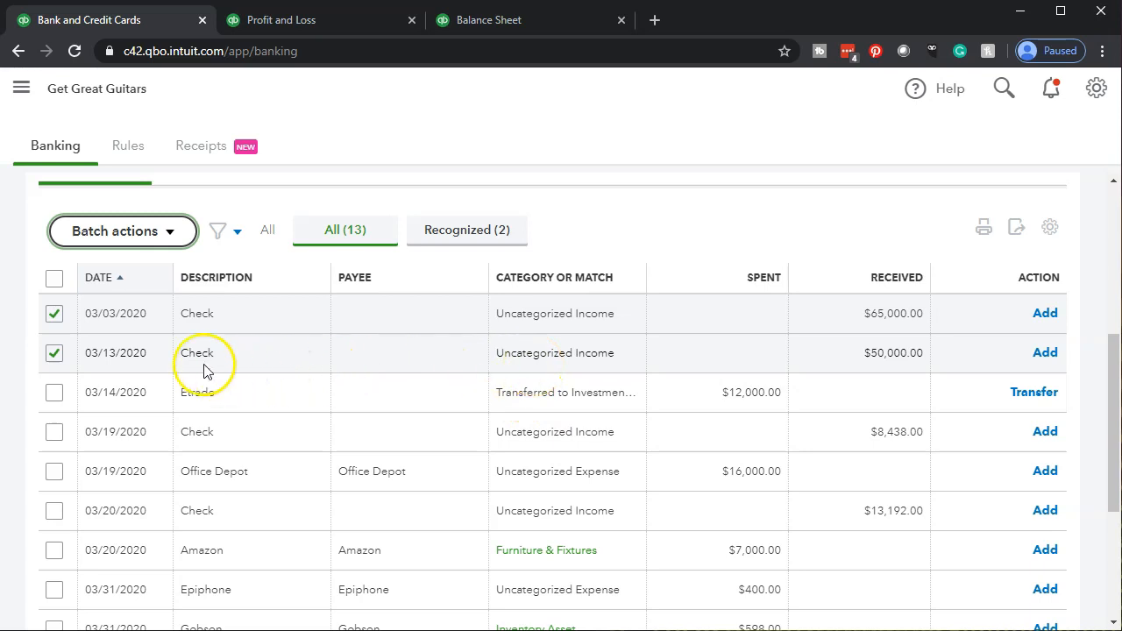
left_click(51, 315)
left_click(54, 353)
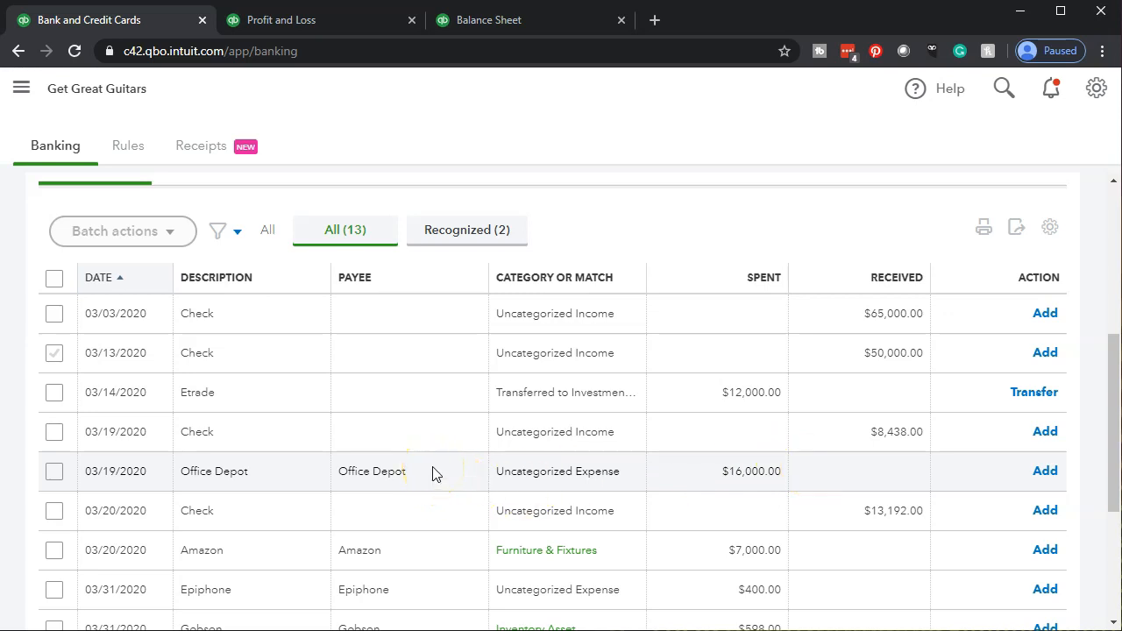
- Examine the payees, suggested categories and amounts of the March deposits and expenses in the review list
scroll(432, 473, "down", 3)
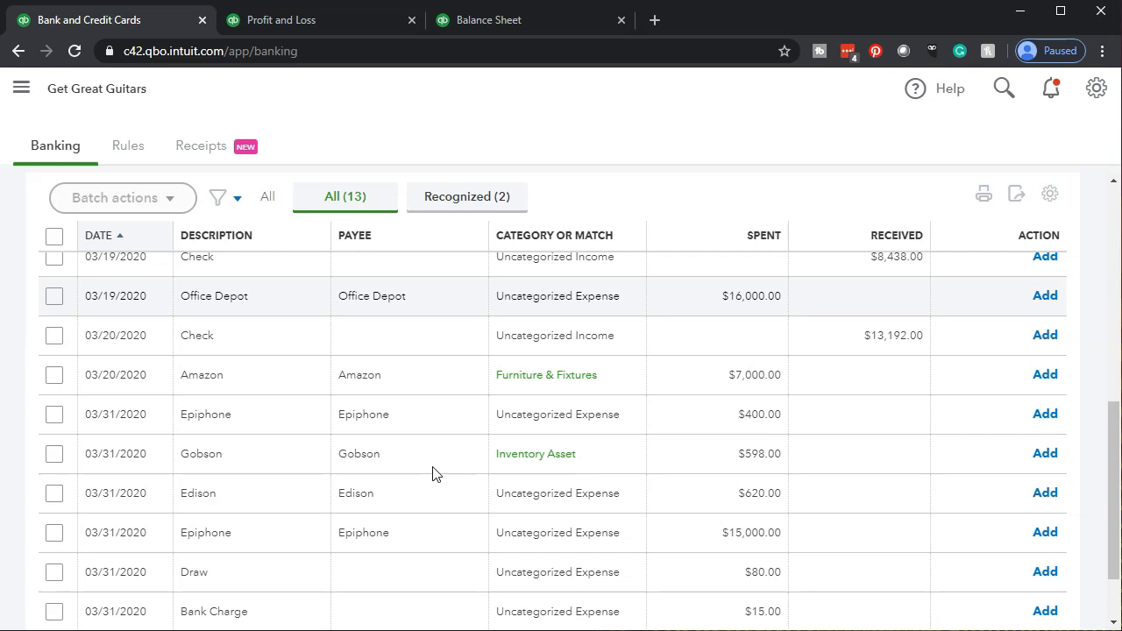
left_click(548, 491)
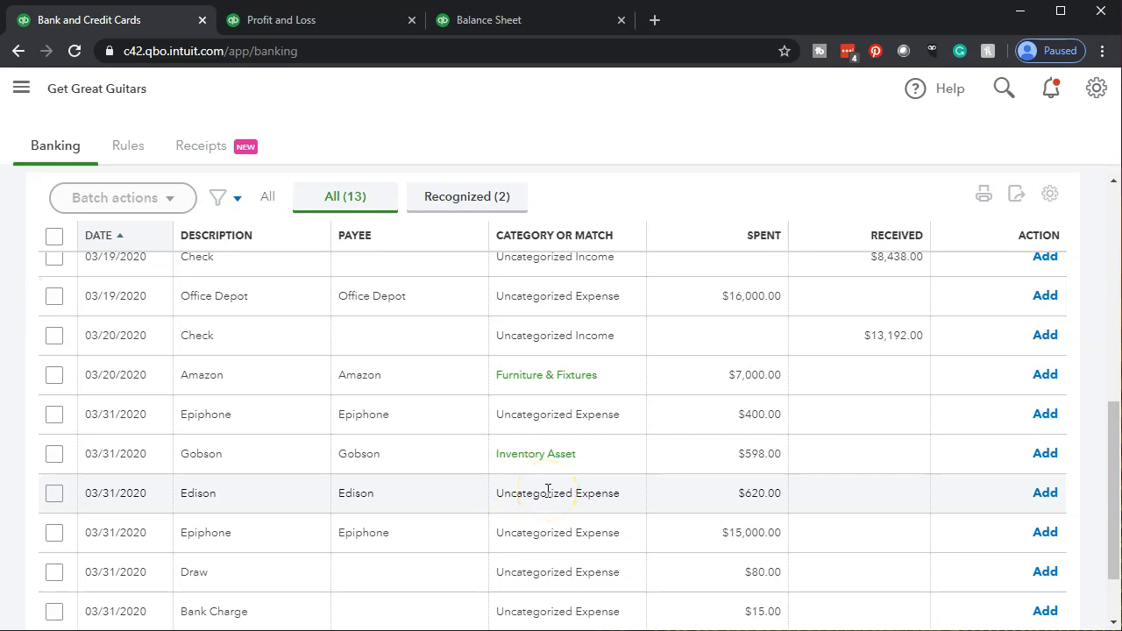
scroll(283, 506, "up", 3)
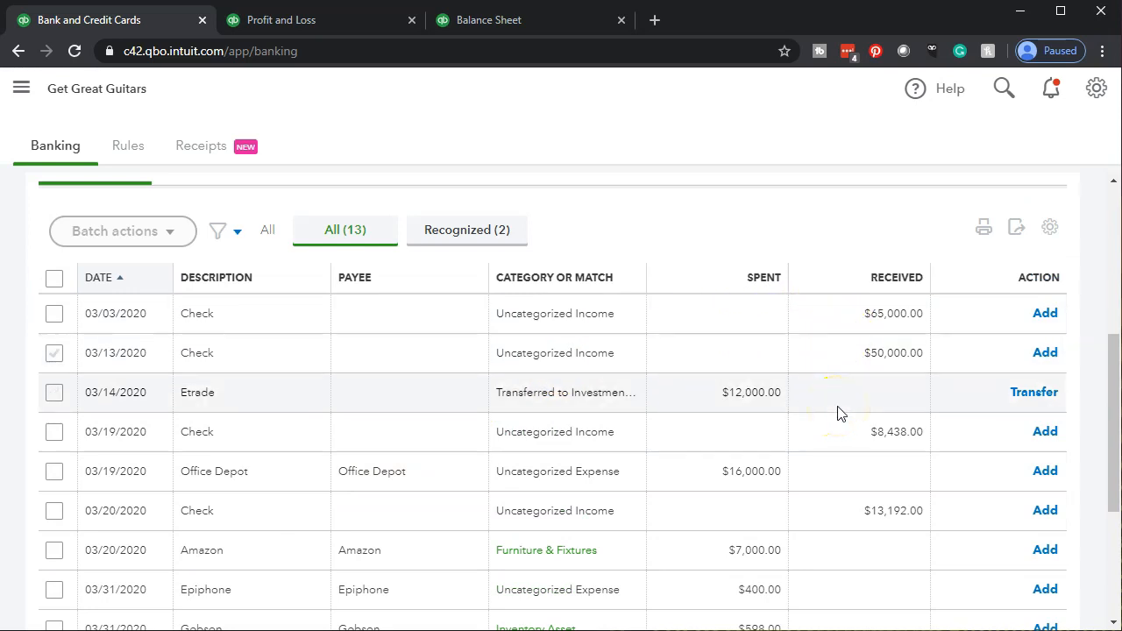
scroll(838, 412, "down", 1)
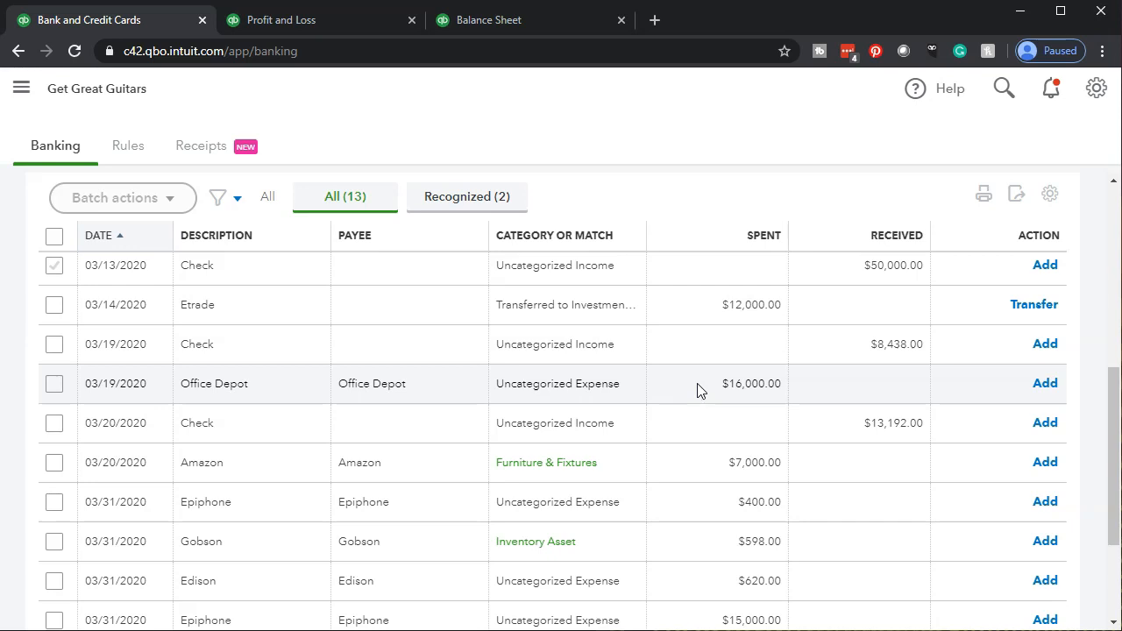
scroll(699, 391, "down", 1)
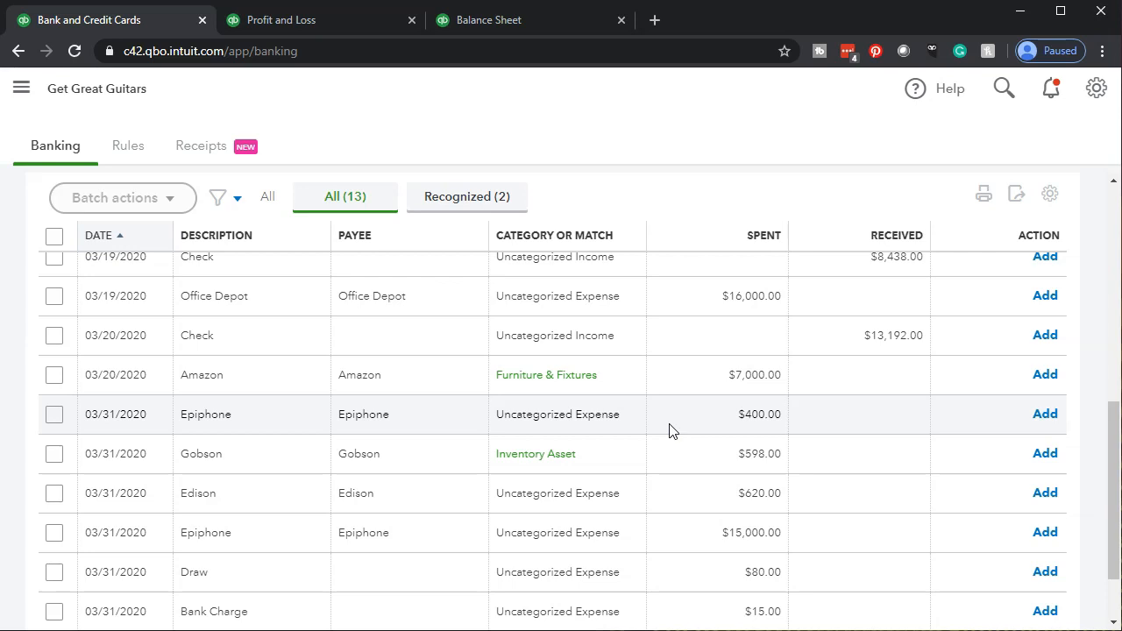
left_click(686, 464)
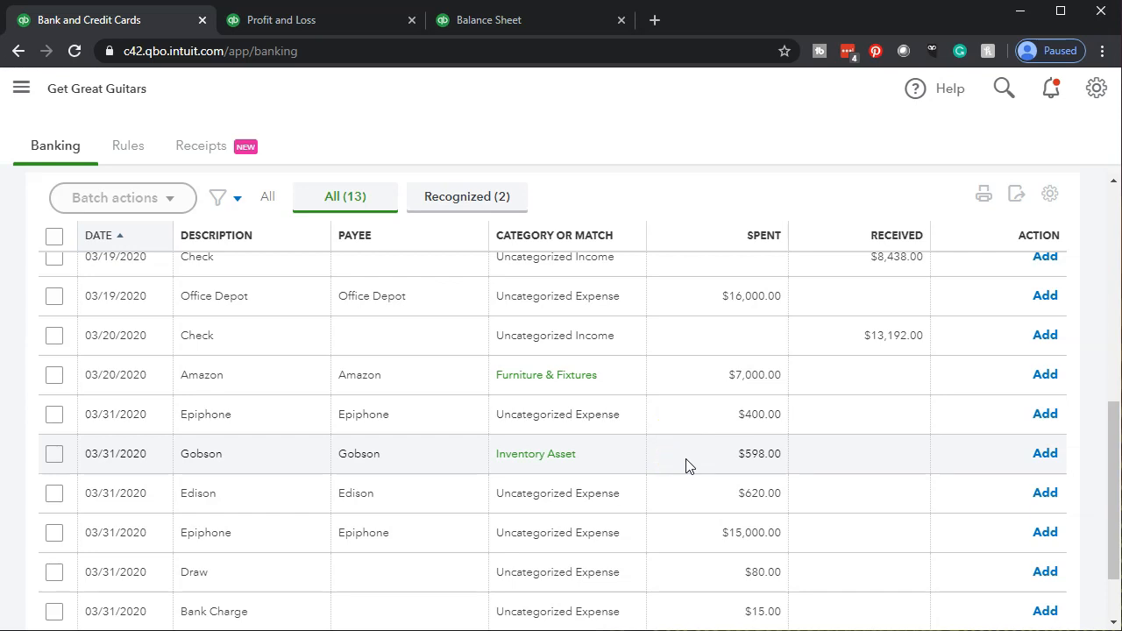
left_click(688, 496)
scroll(689, 498, "down", 1)
left_click(700, 408)
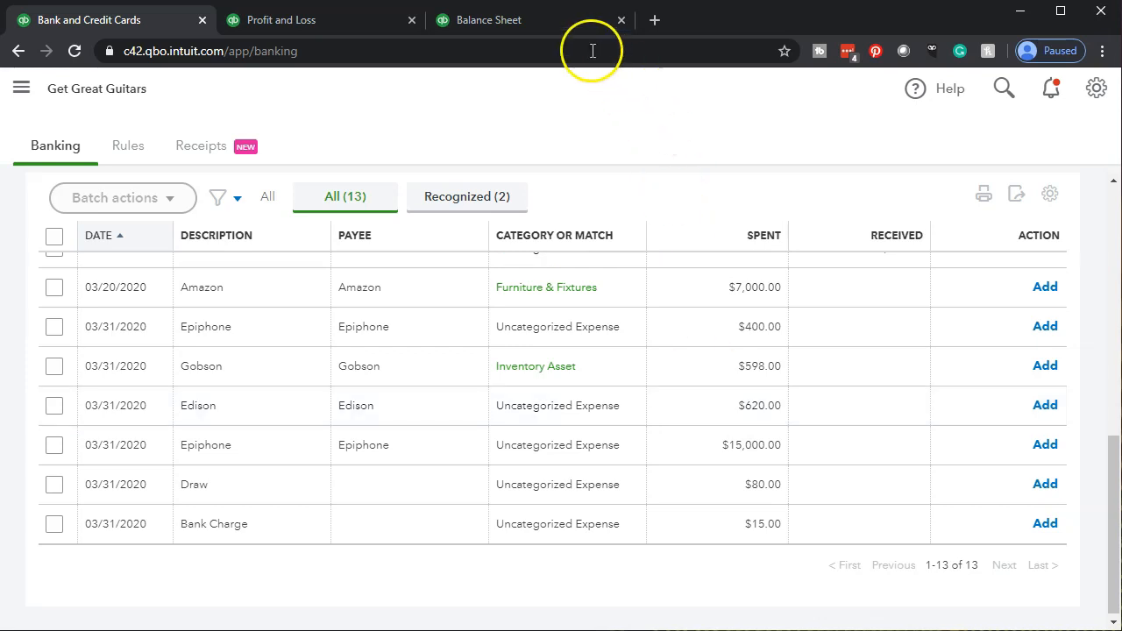
- Return to the checking account transaction report, collapse its navigation menu, and open the 01/30/2020 Edison expense
left_click(512, 20)
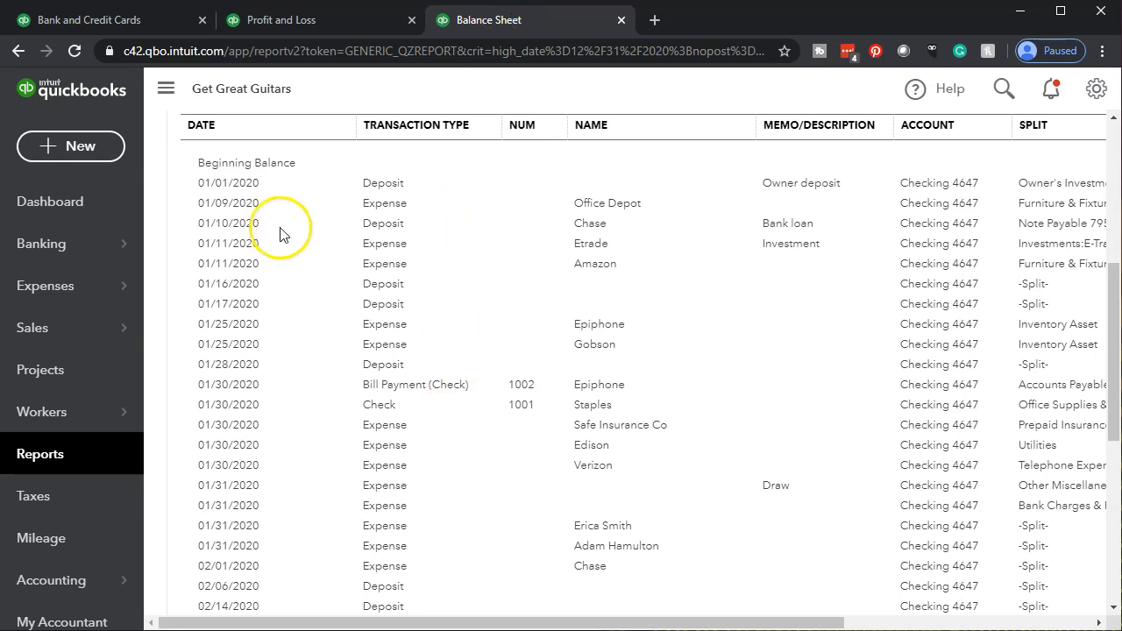
left_click(166, 91)
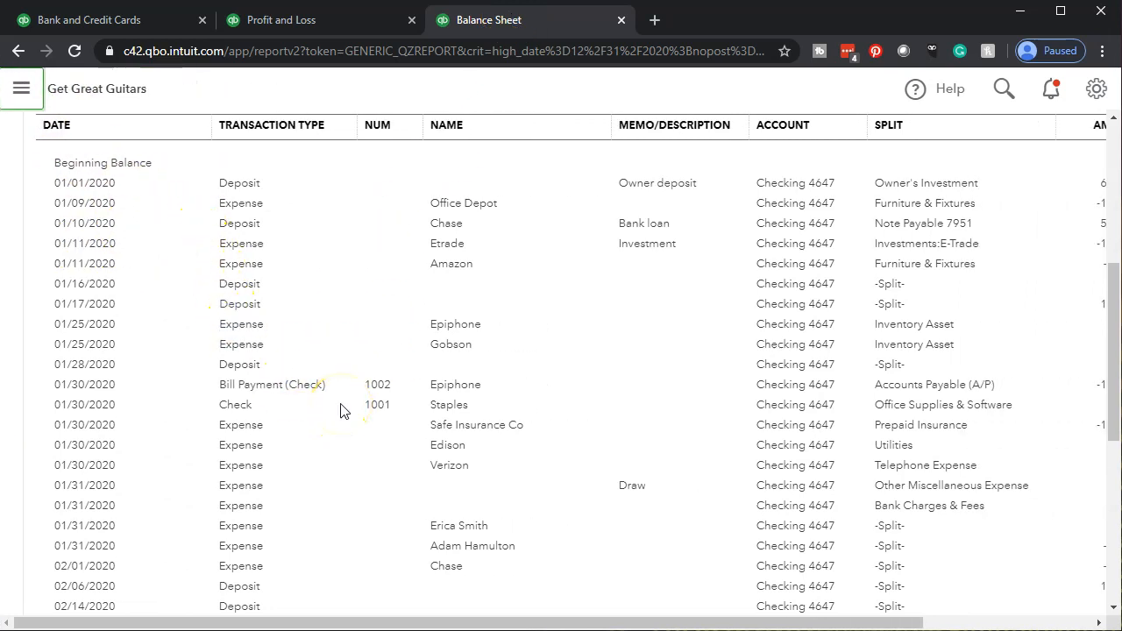
left_click(443, 299)
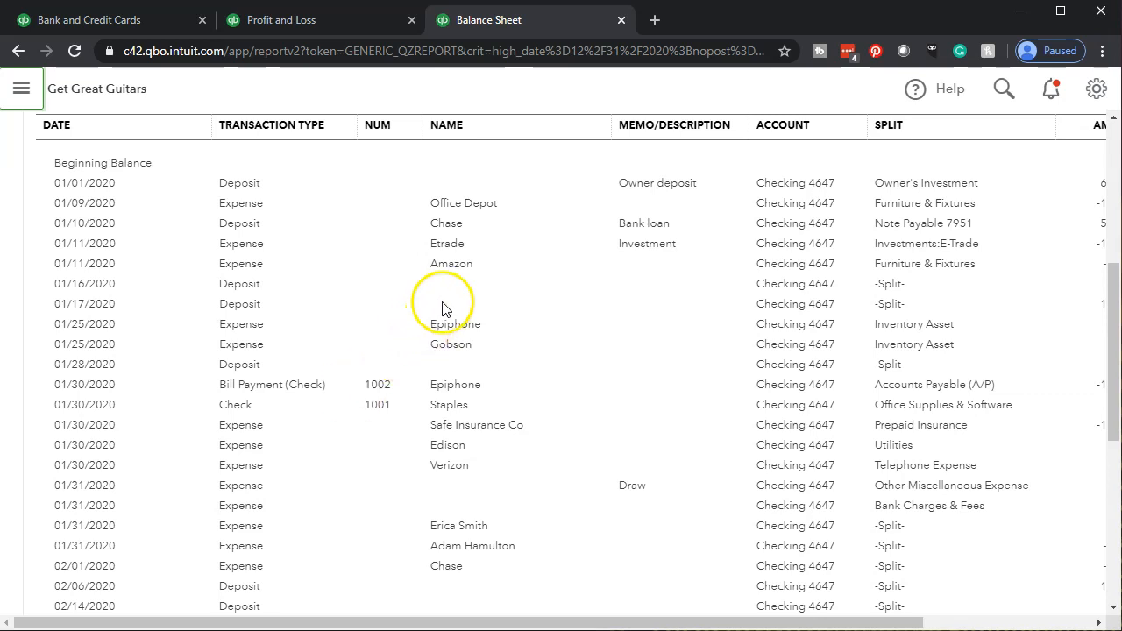
left_click(393, 289)
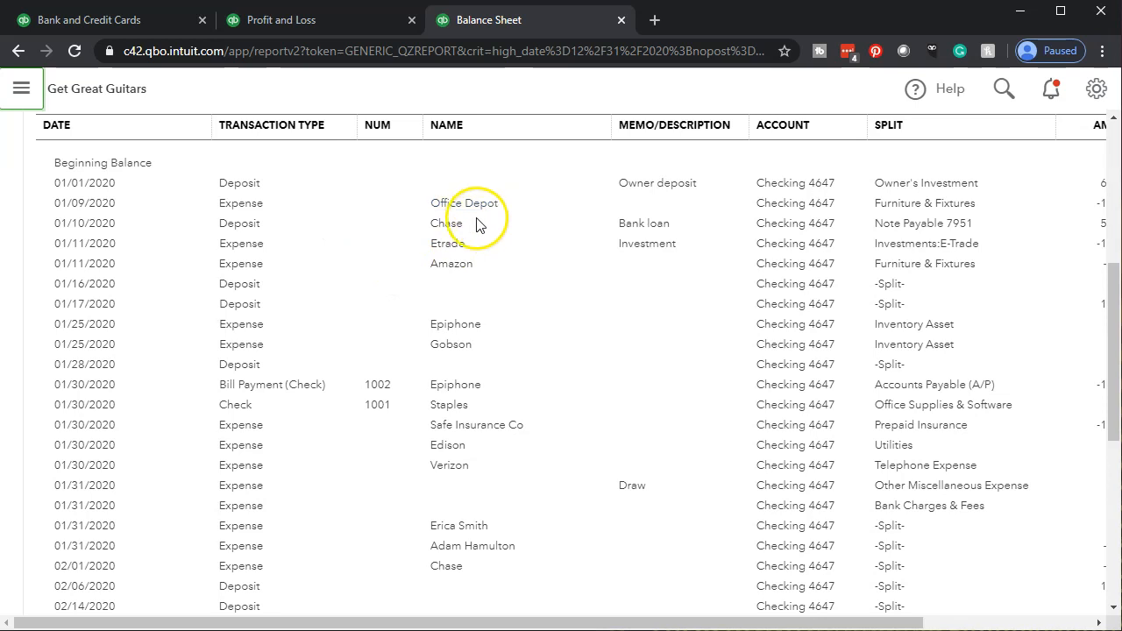
left_click(457, 452)
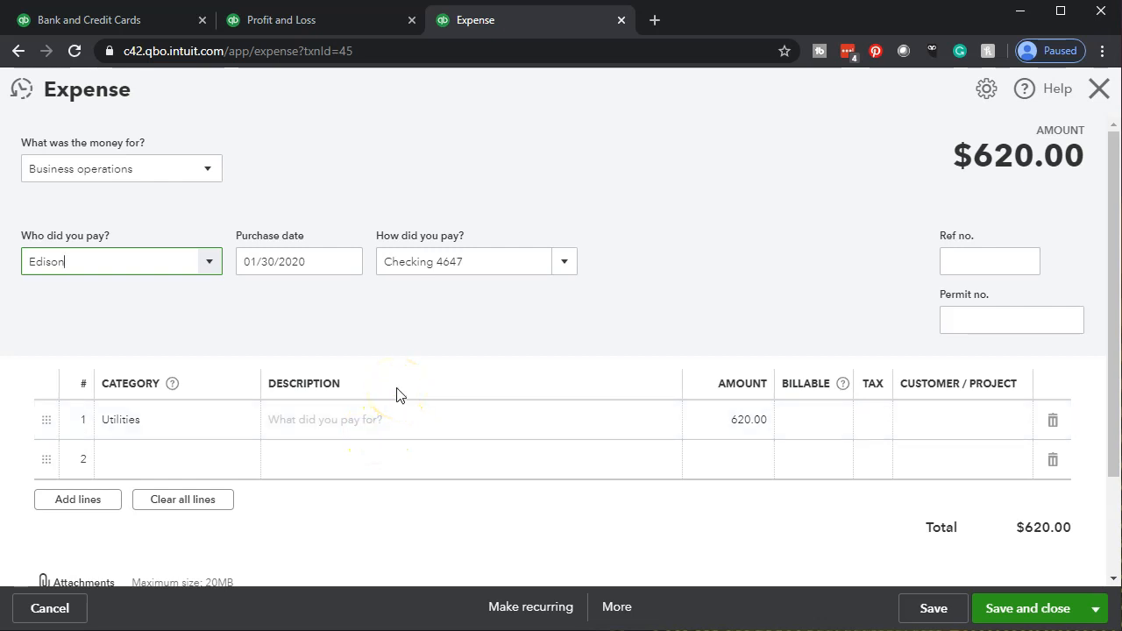
- Return to the Bank and Credit Cards tab and expand the 03/31/2020 Edison transaction
left_click(119, 23)
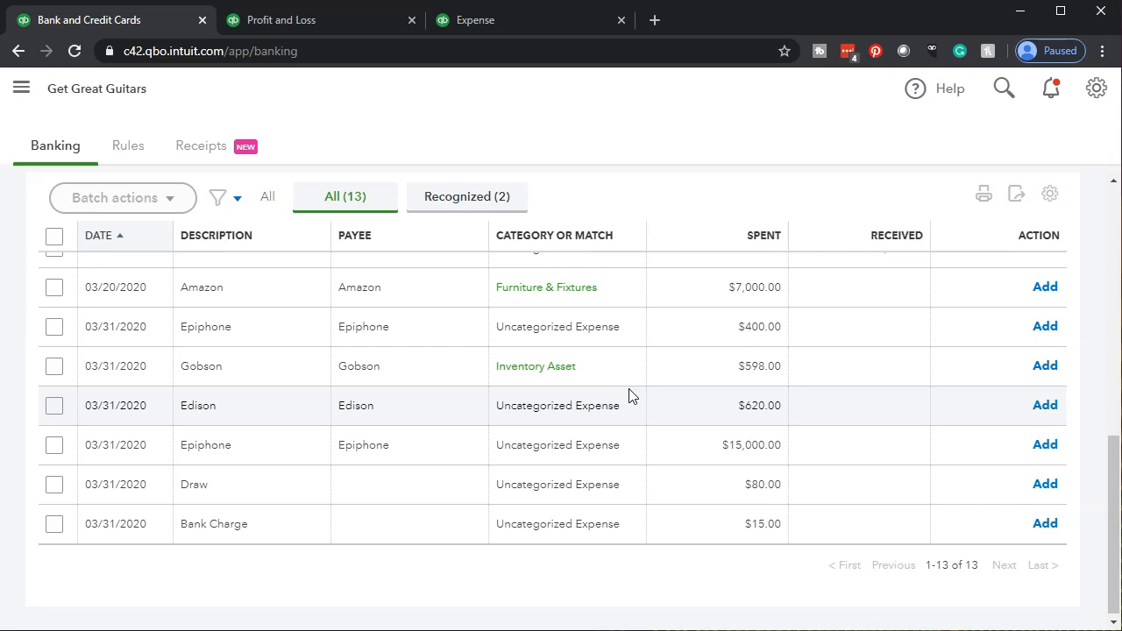
left_click(447, 423)
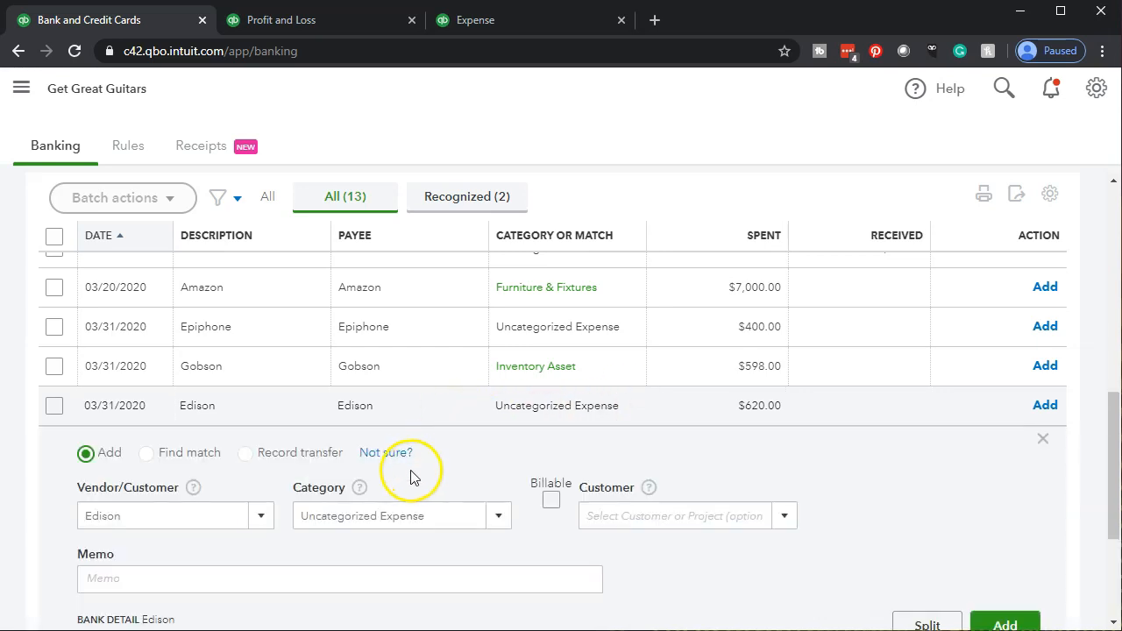
- Categorize the 03/31/2020 Edison transaction as Utilities, keep Edison as the vendor, and add it to the books
scroll(411, 476, "down", 1)
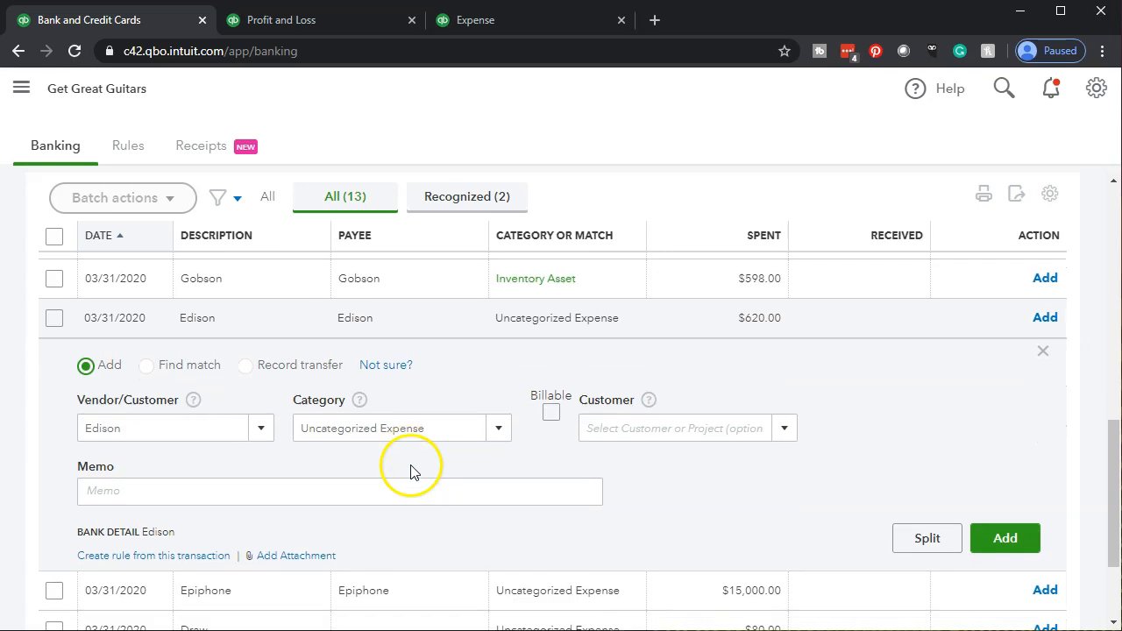
left_click(186, 434)
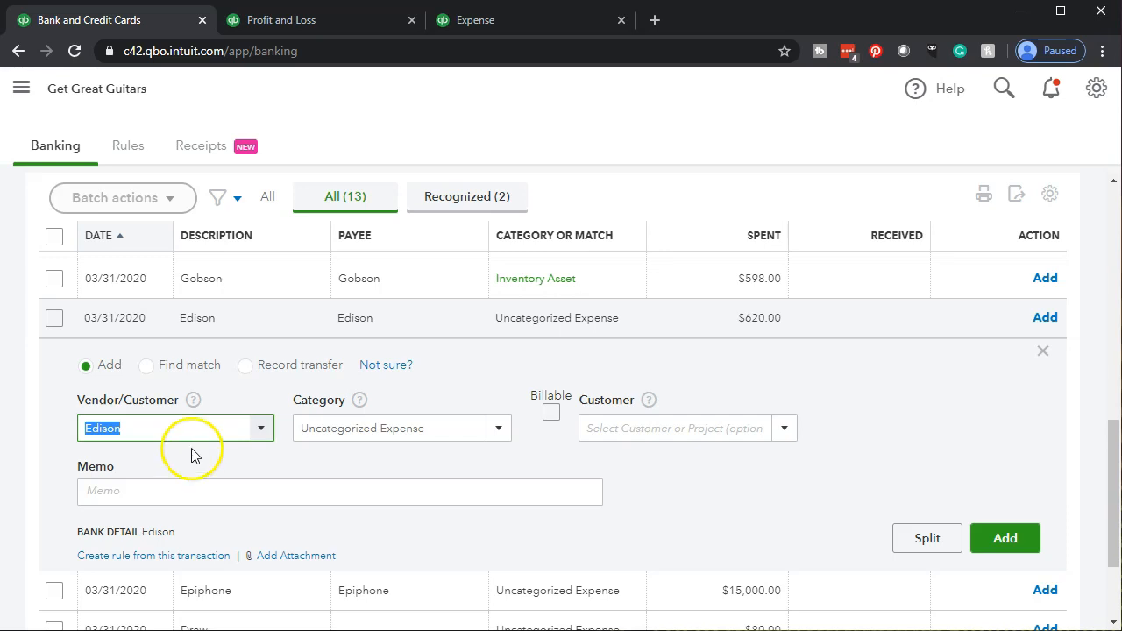
scroll(190, 453, "up", 1)
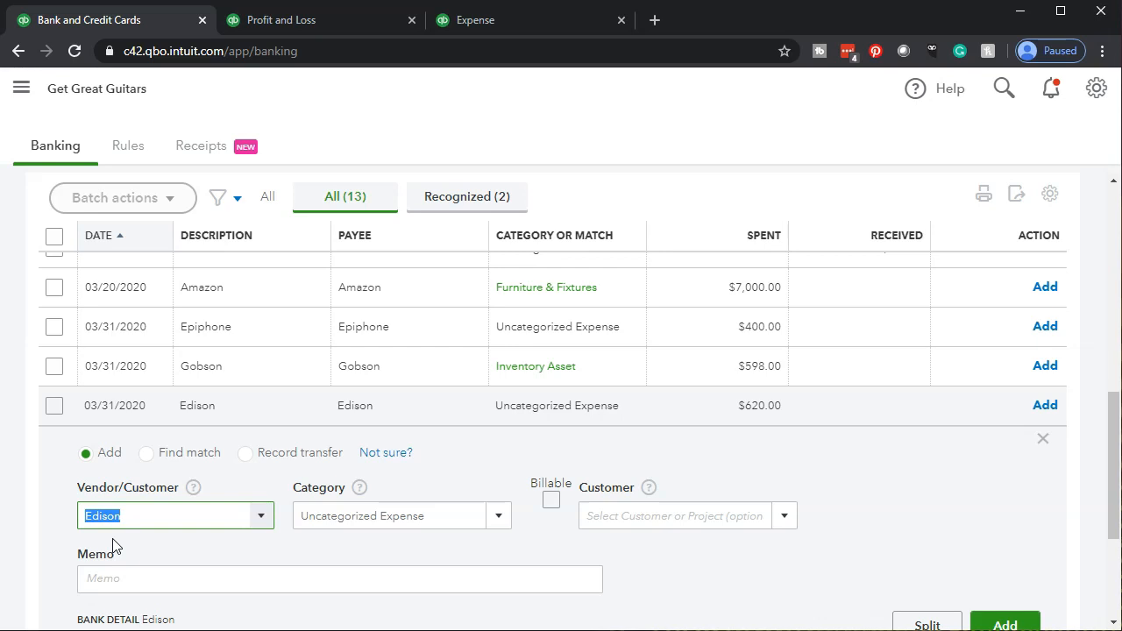
scroll(112, 545, "down", 1)
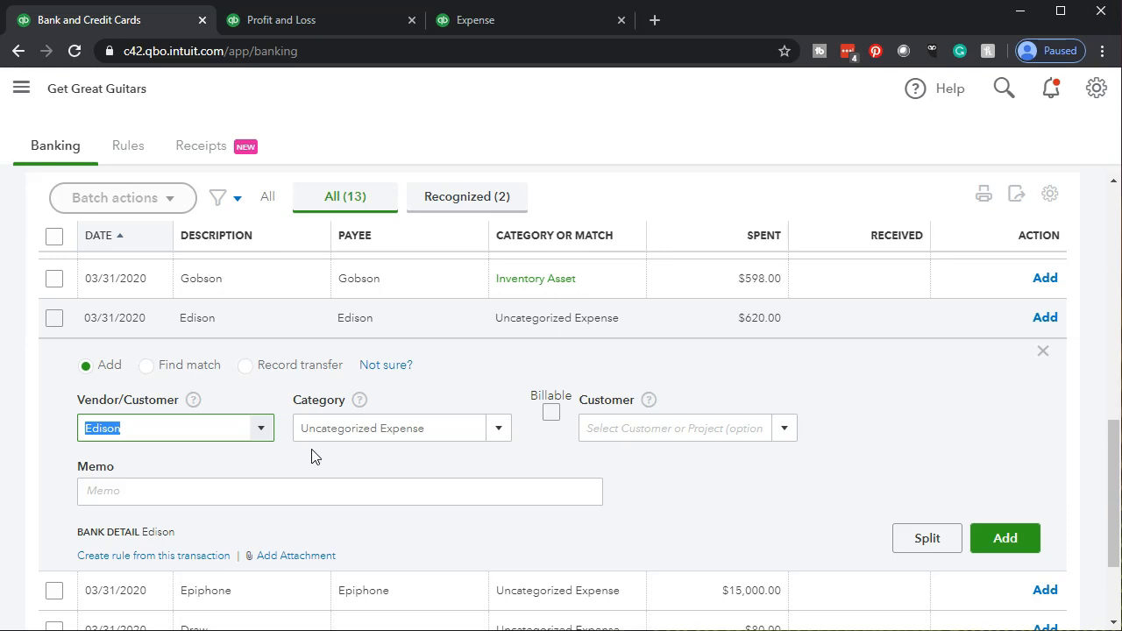
left_click(499, 438)
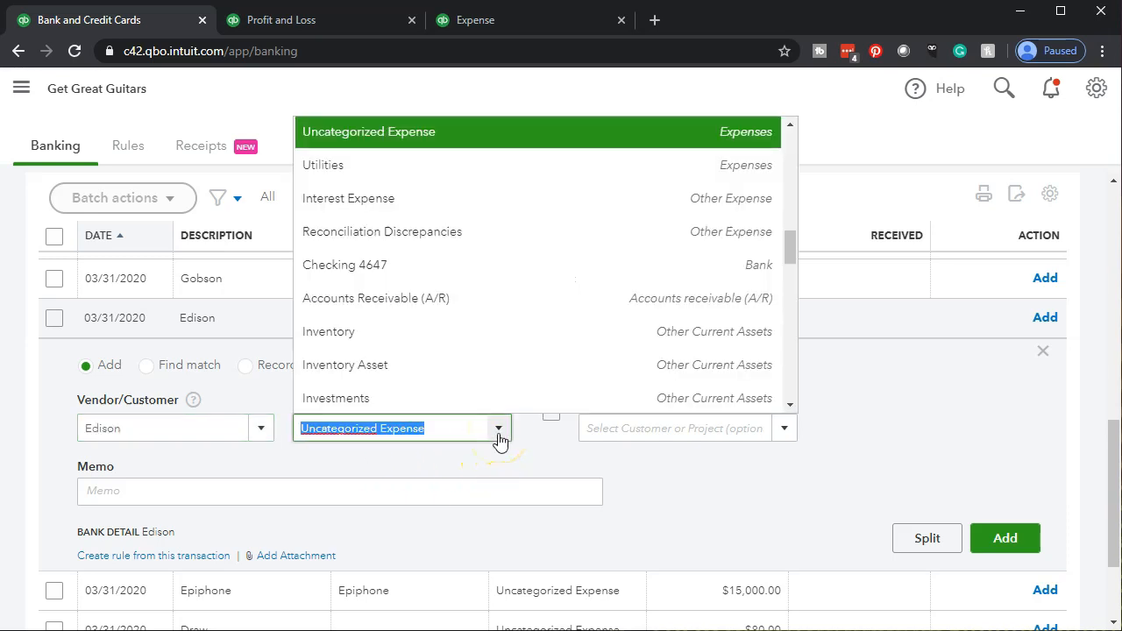
left_click(343, 171)
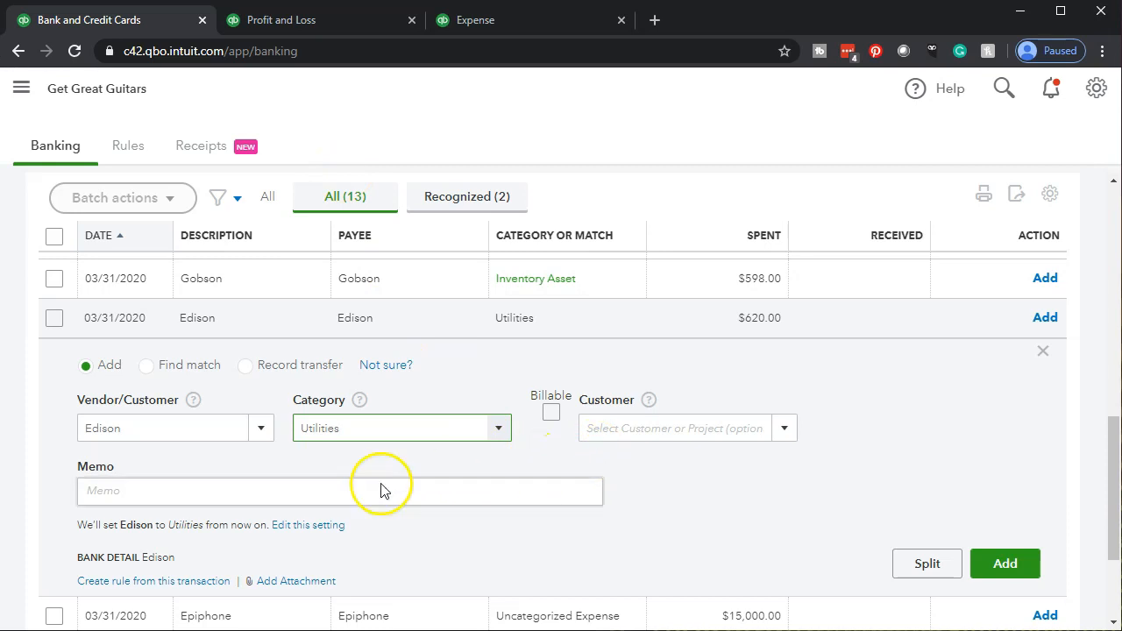
left_click(160, 490)
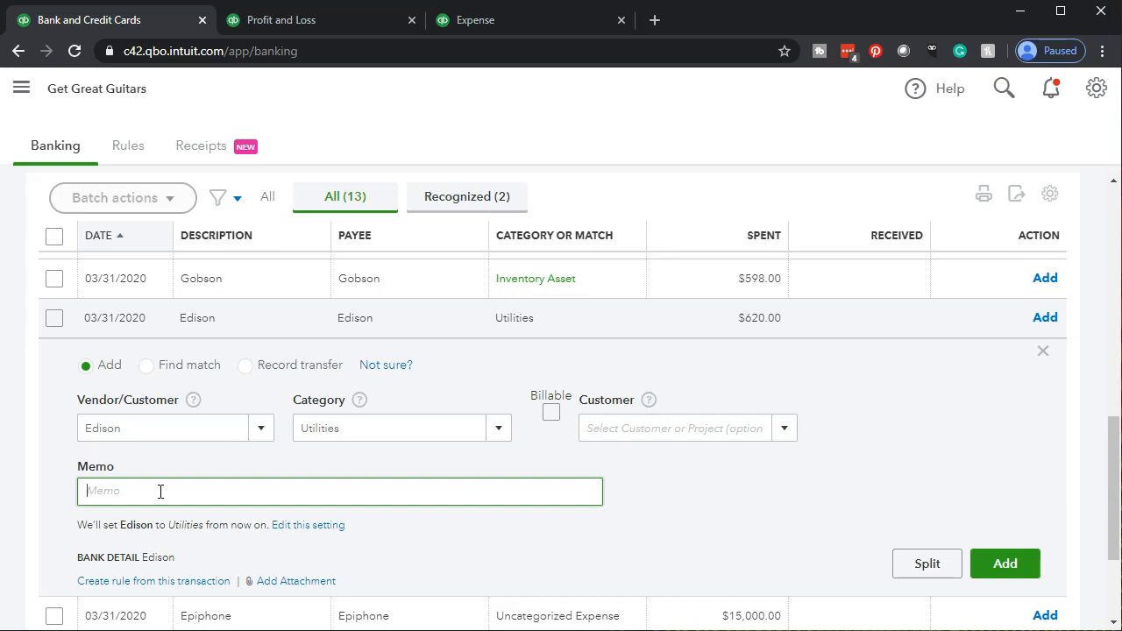
left_click(159, 491)
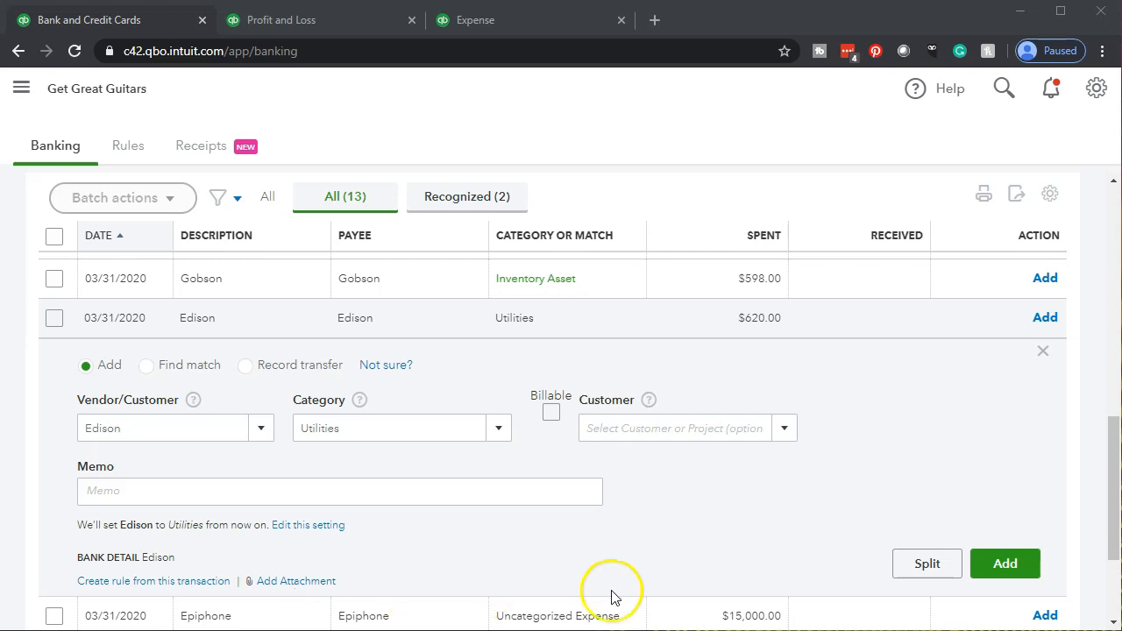
left_click(1005, 564)
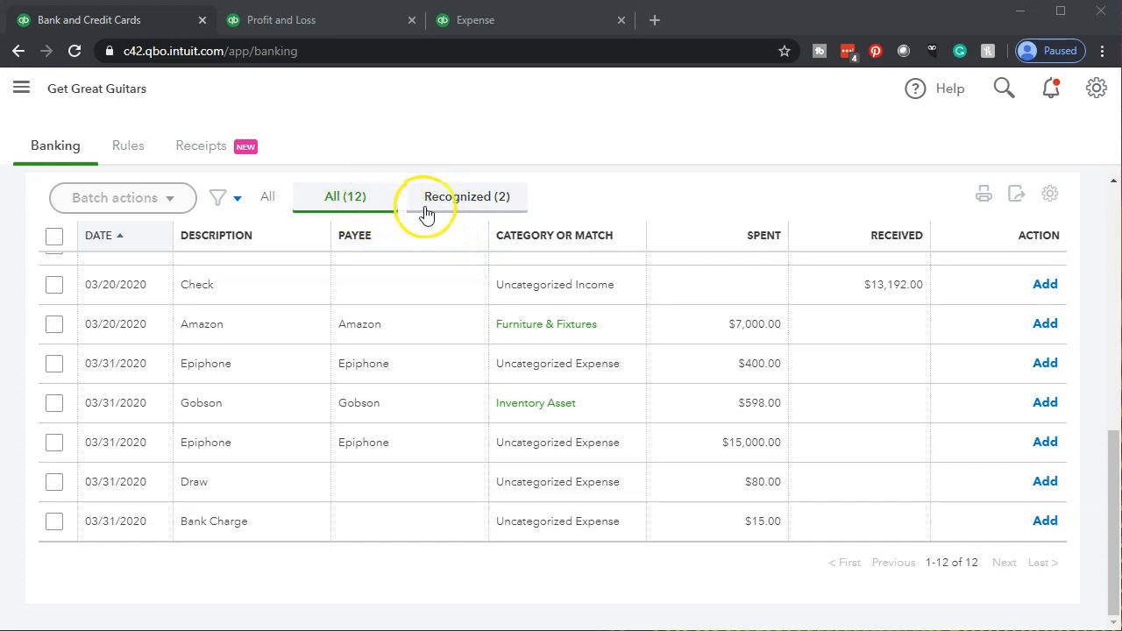
- View only the recognized bank transactions, and switch back to the list of all transactions for review
left_click(435, 215)
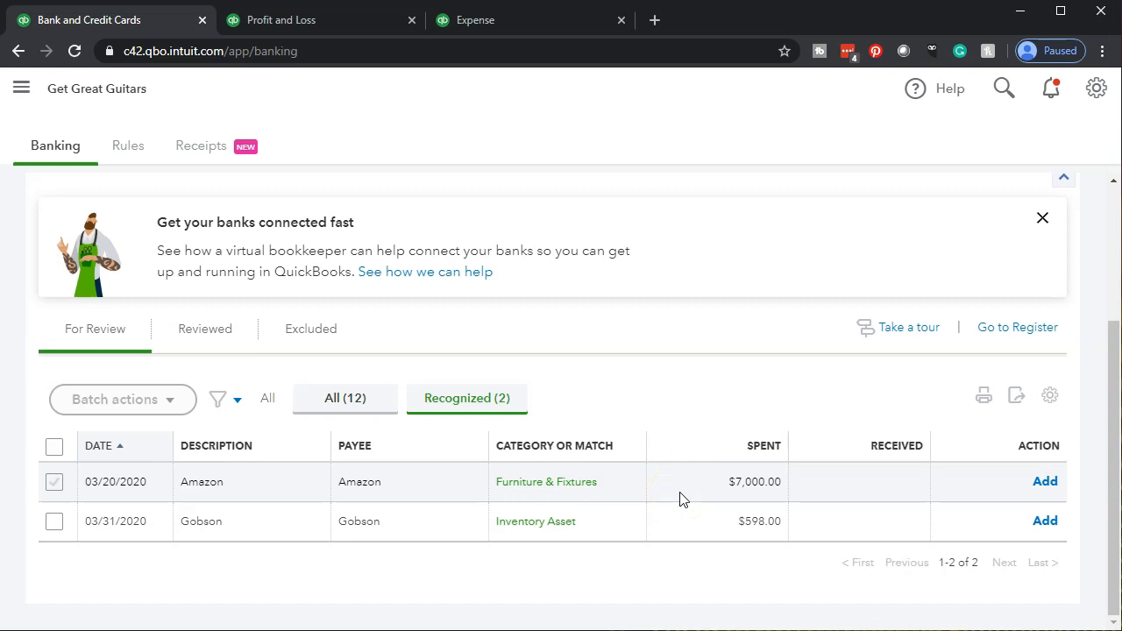
left_click(345, 398)
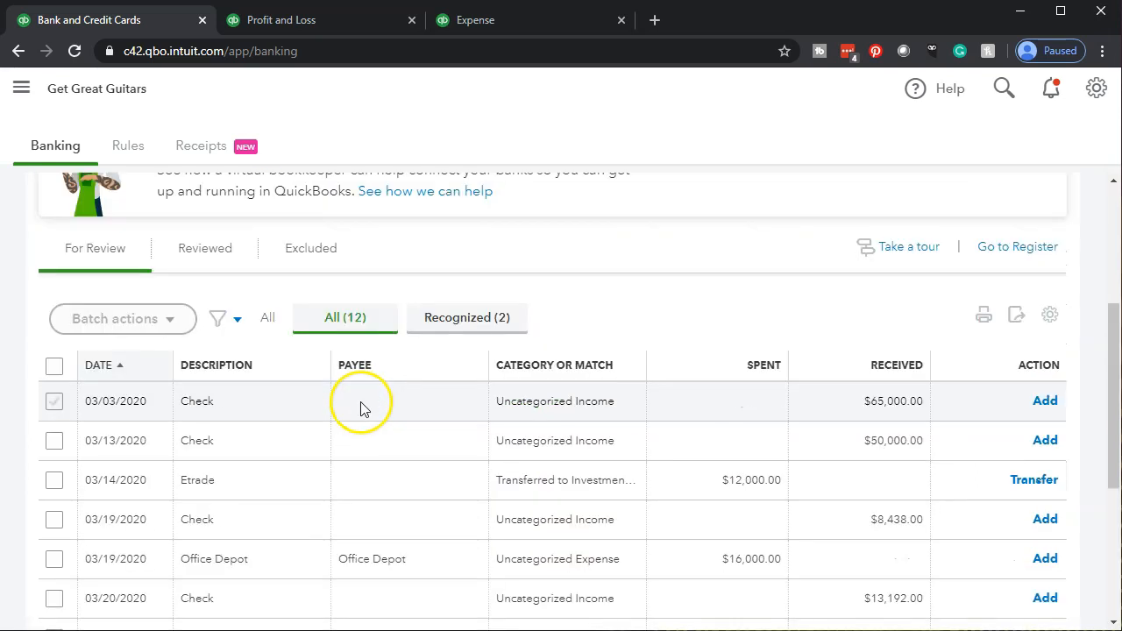
scroll(361, 408, "down", 2)
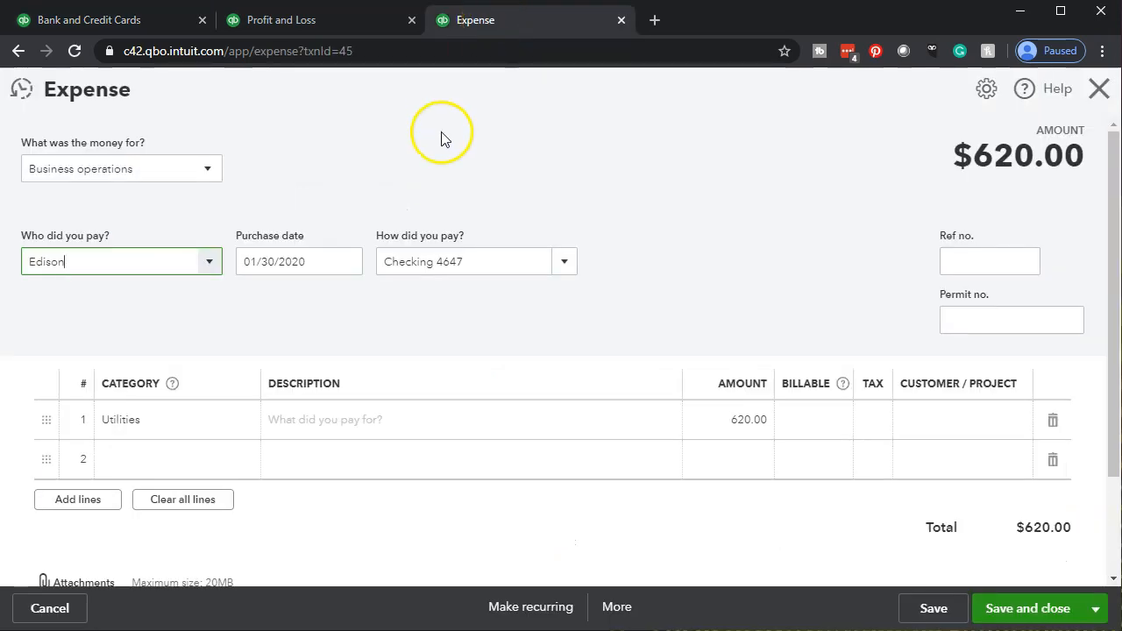
- Close the 01/30/2020 Edison expense in the other browser tab and return to the balance sheet summary
left_click(1101, 89)
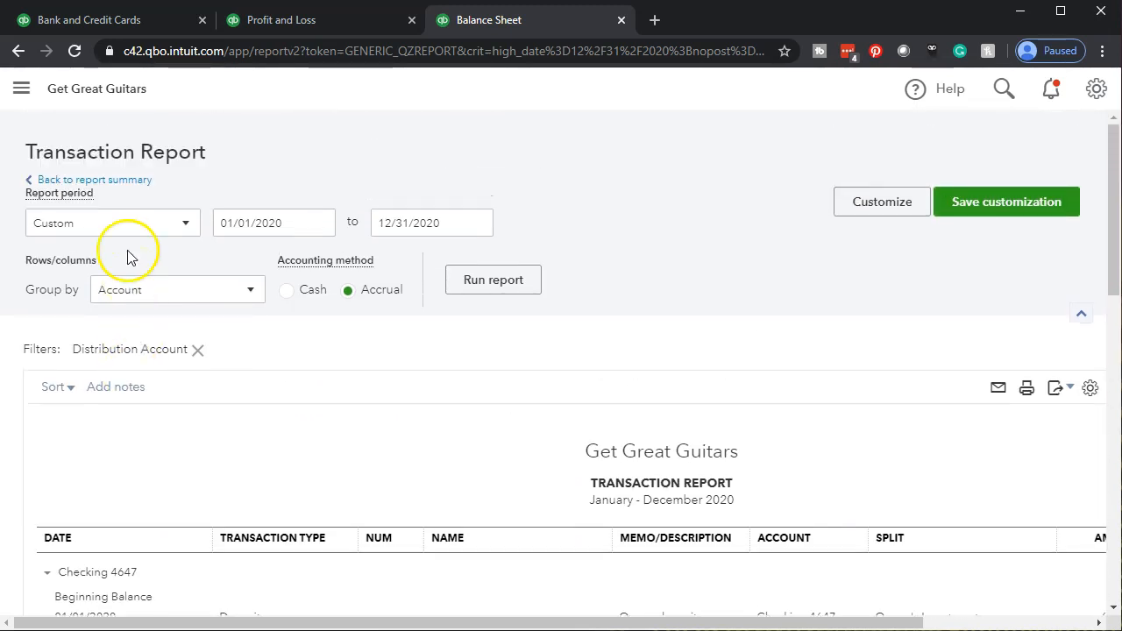
left_click(121, 180)
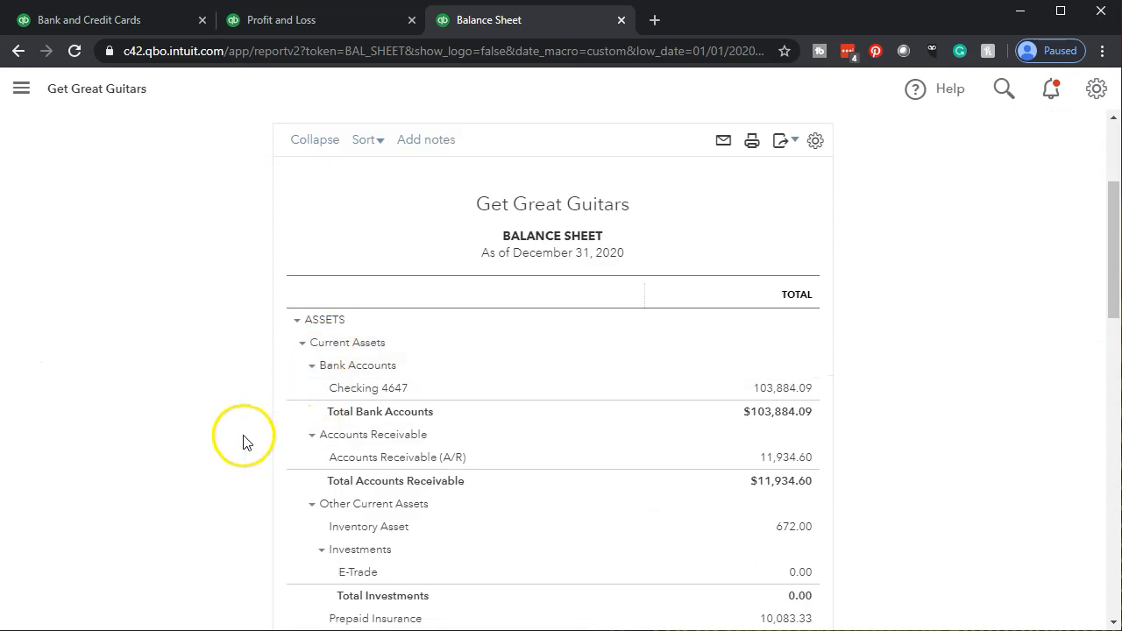
key("ctrl+plus")
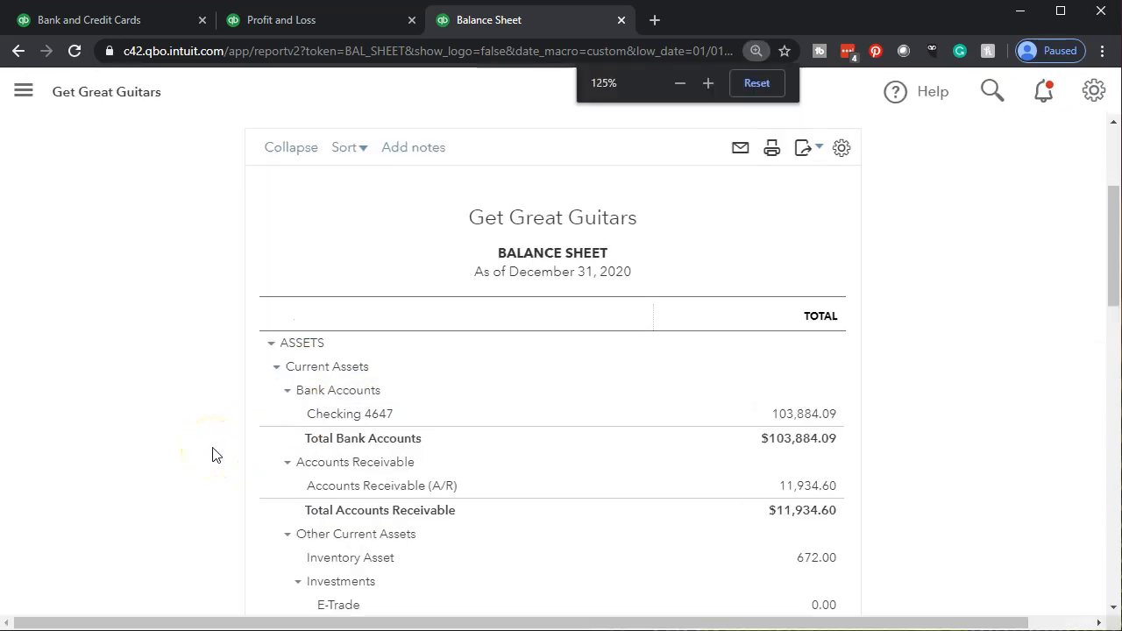
key("ctrl+plus")
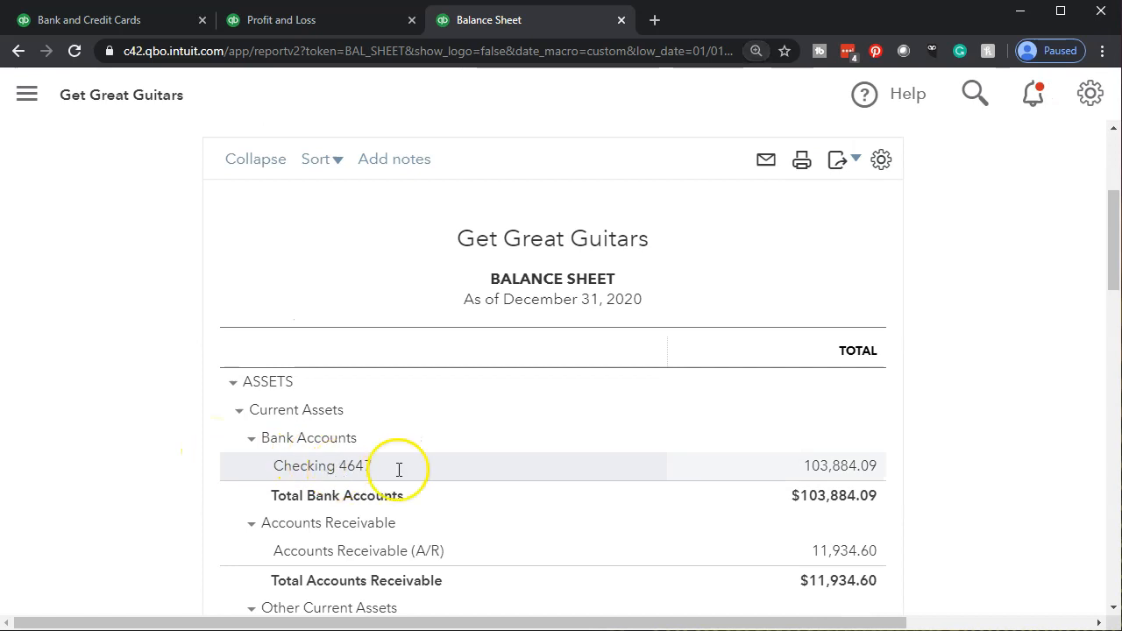
- Open the Checking 4647 transaction detail from the balance sheet and open its 03/31/2020 Edison expense
left_click(829, 471)
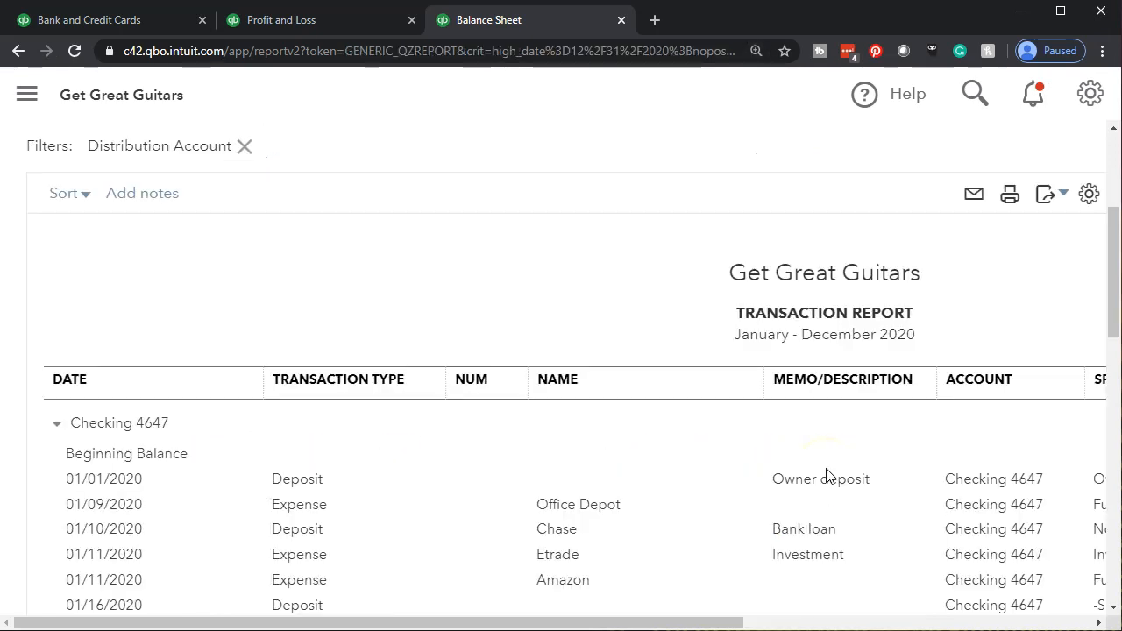
scroll(175, 421, "down", 15)
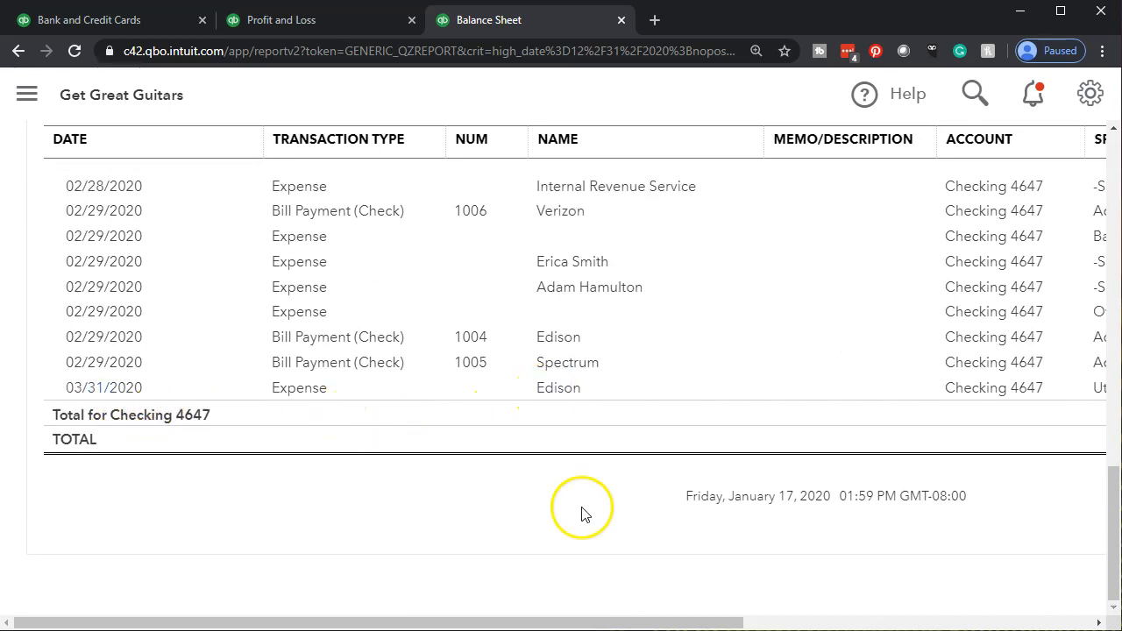
left_click_drag(623, 623, 911, 604)
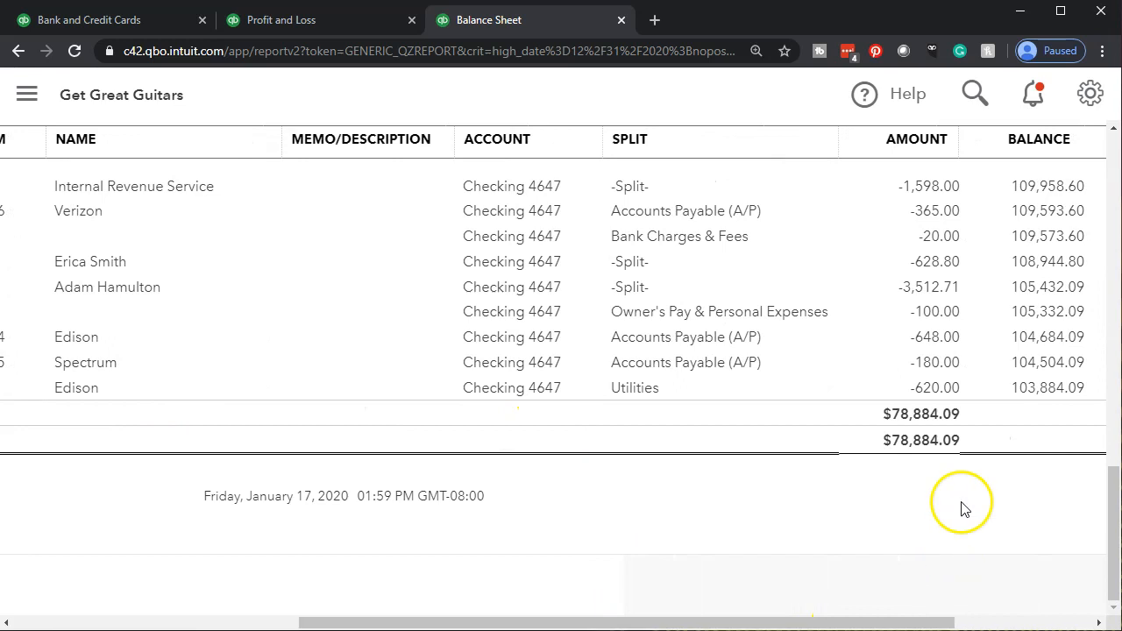
left_click(943, 391)
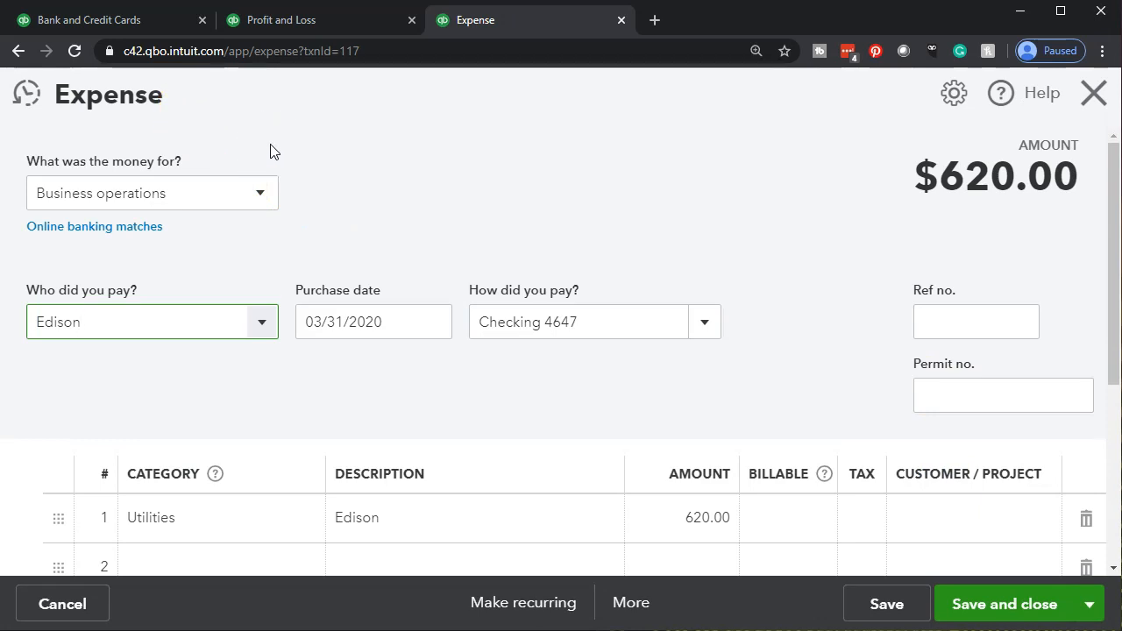
- Examine the payee, date, payment account and category line of the Edison expense, and close the form
left_click(401, 206)
scroll(408, 210, "down", 1)
scroll(409, 211, "up", 1)
scroll(531, 220, "down", 2)
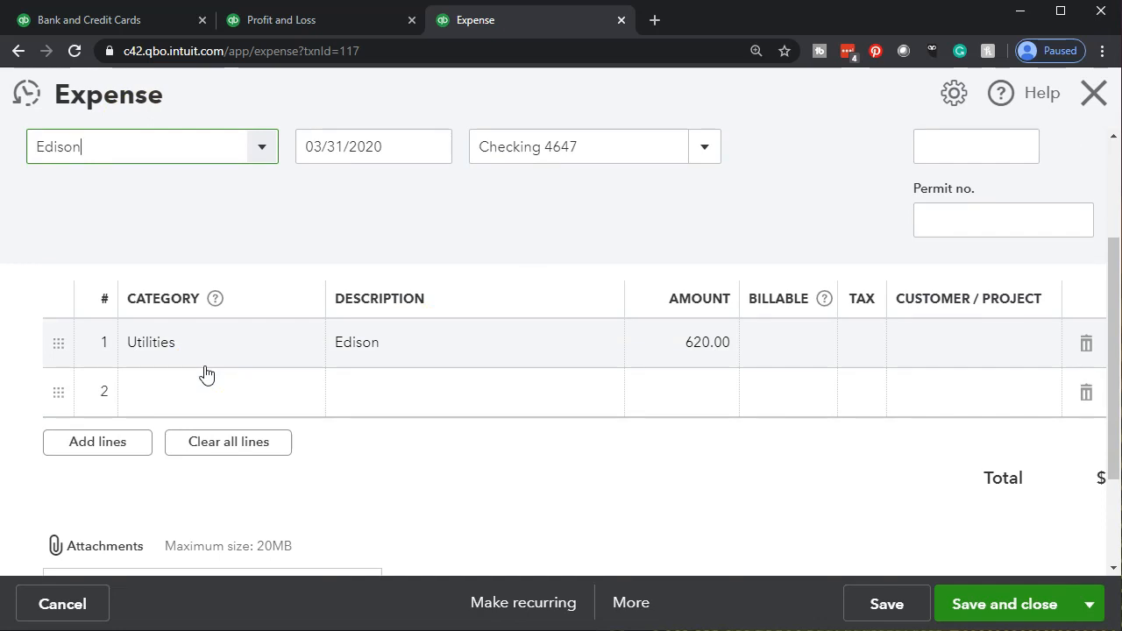
left_click(1092, 92)
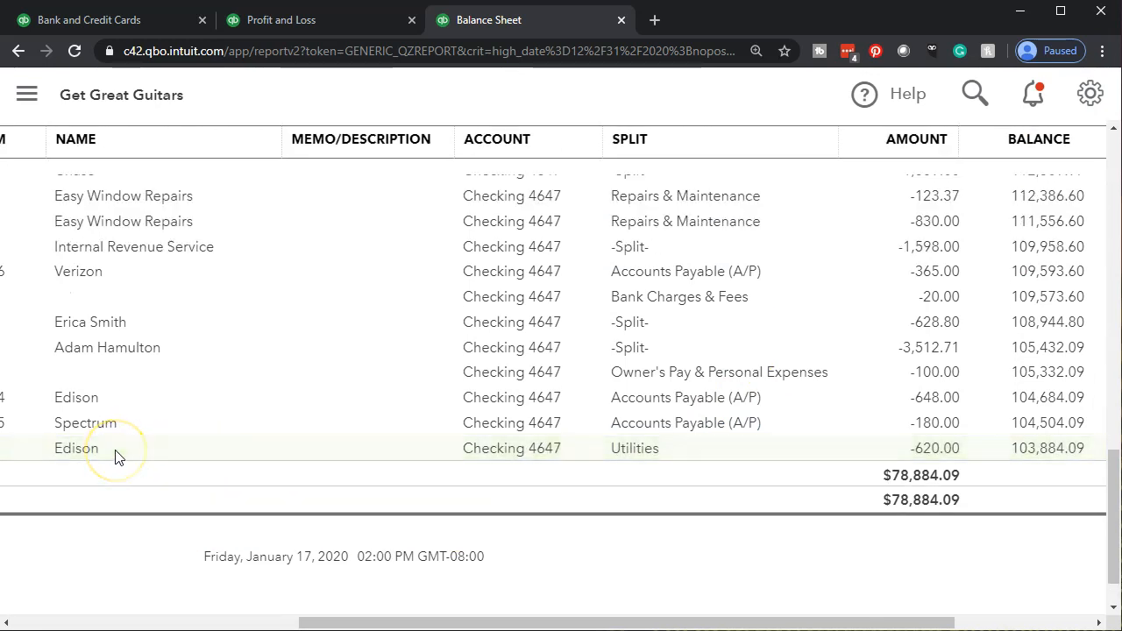
- Check the split account of the March Edison entry in the transaction report, and return to the balance sheet summary
left_click(640, 451)
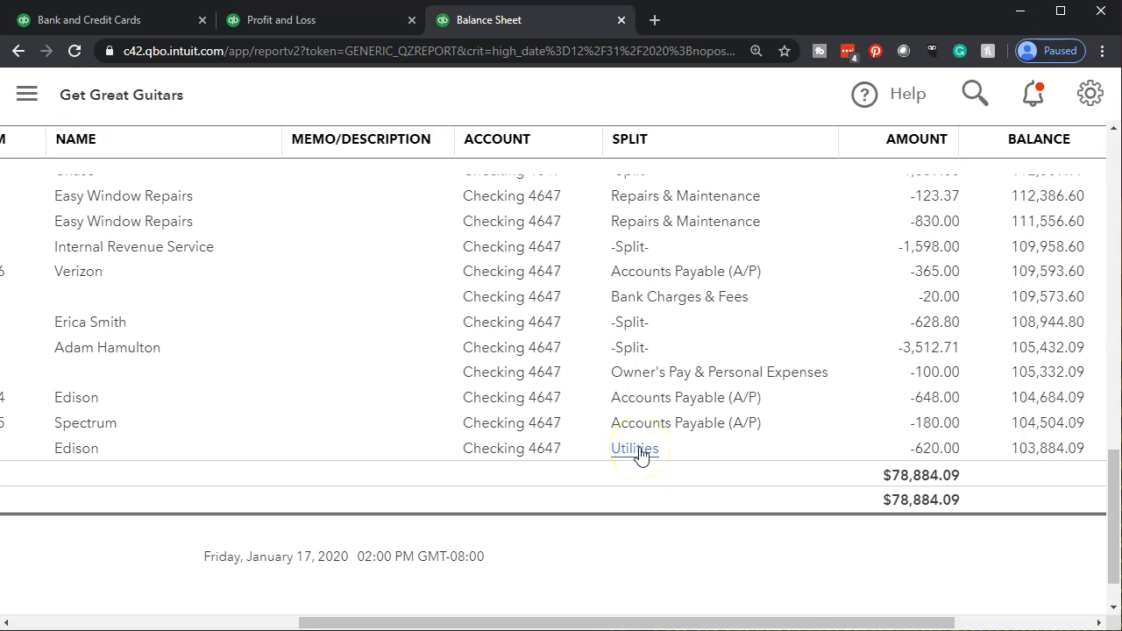
scroll(280, 388, "up", 10)
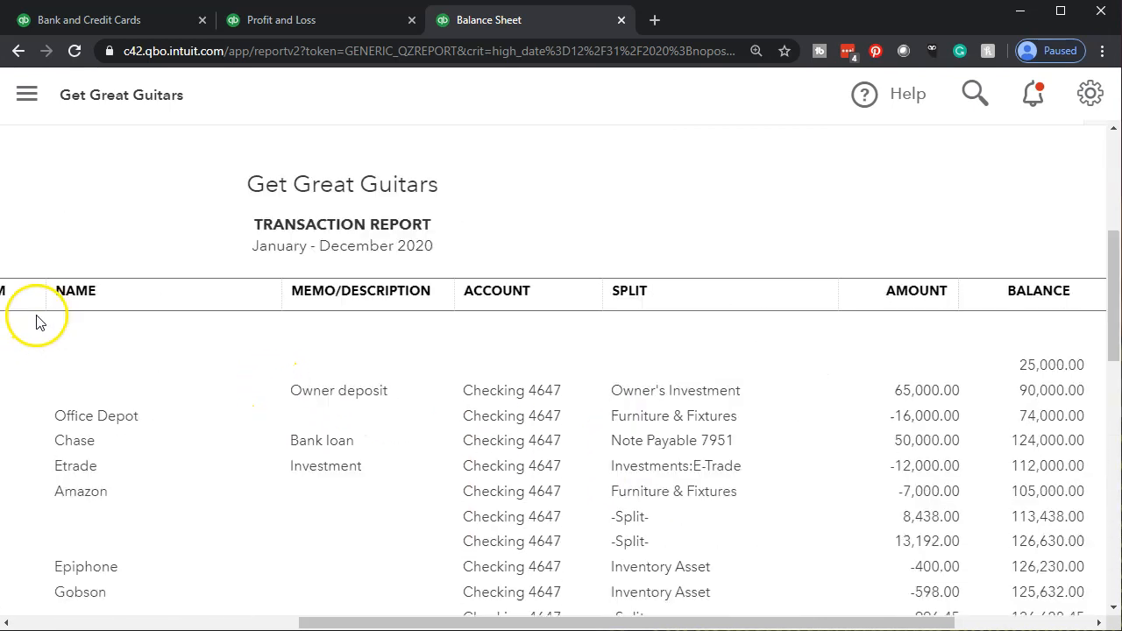
scroll(36, 321, "up", 5)
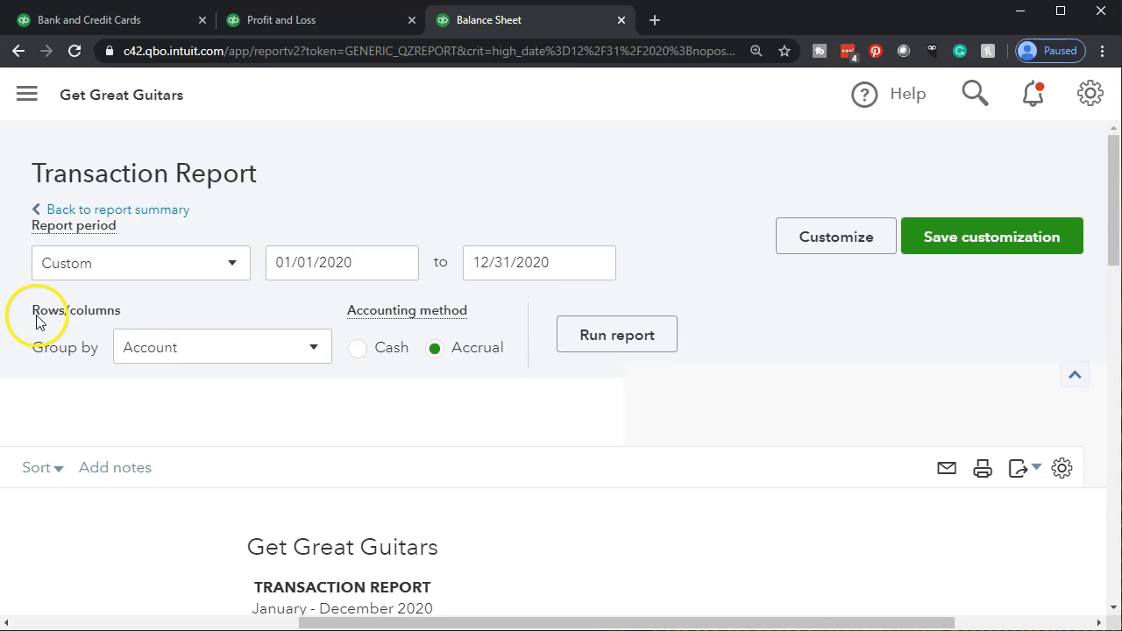
left_click(185, 228)
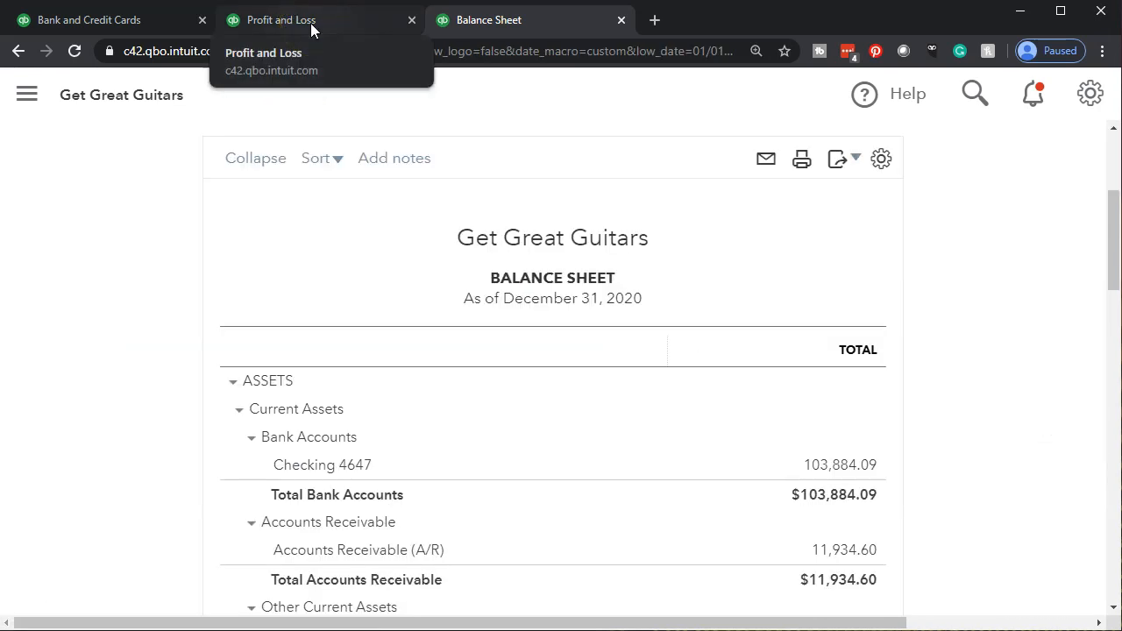
- Switch to the Profit and Loss report, collapse its navigation menu, and open the Utilities transaction detail
left_click(311, 29)
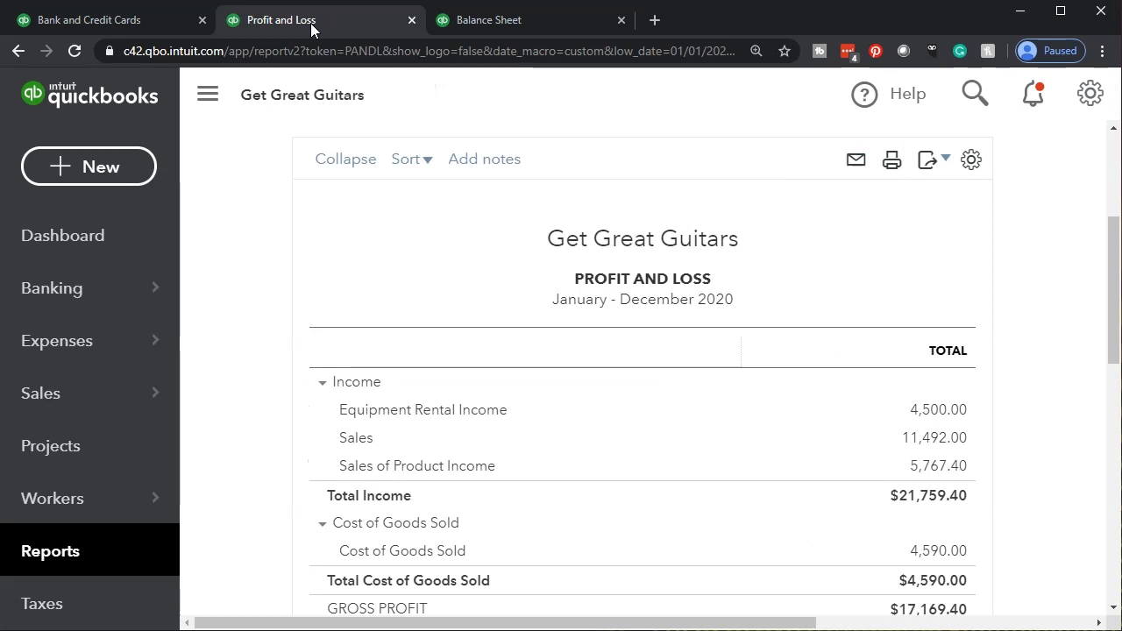
left_click(210, 96)
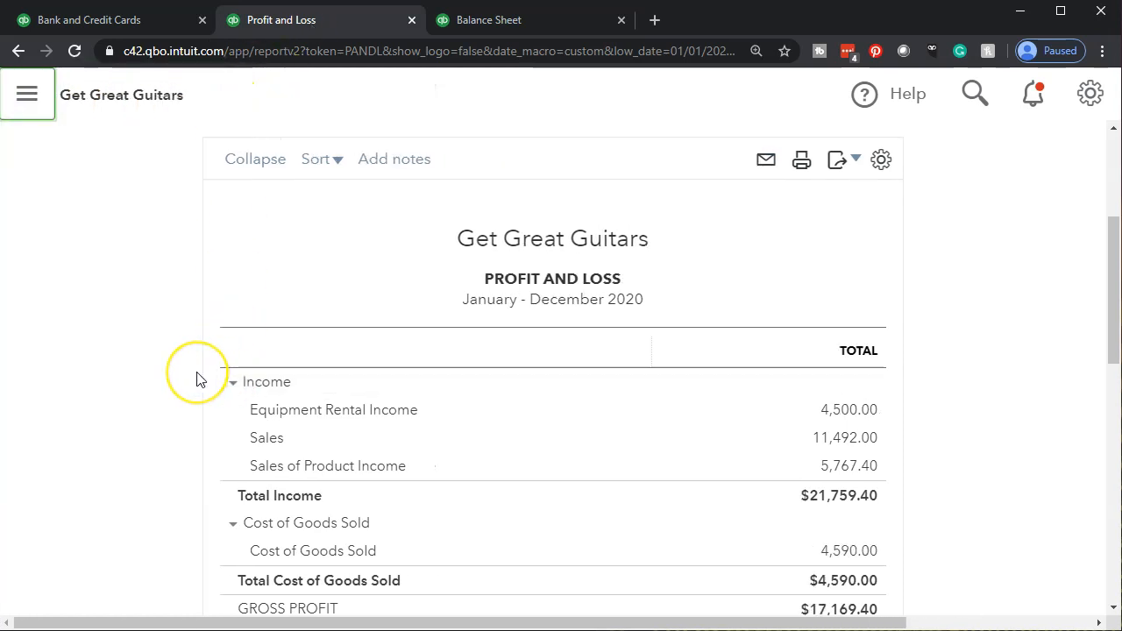
scroll(197, 378, "down", 3)
scroll(196, 378, "down", 2)
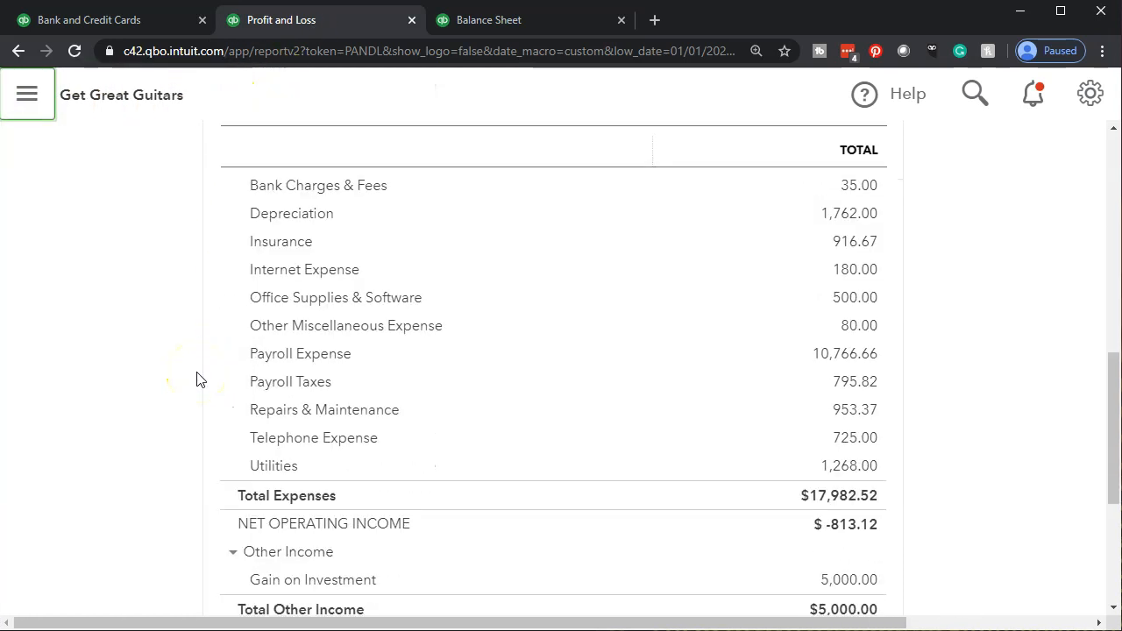
left_click(835, 479)
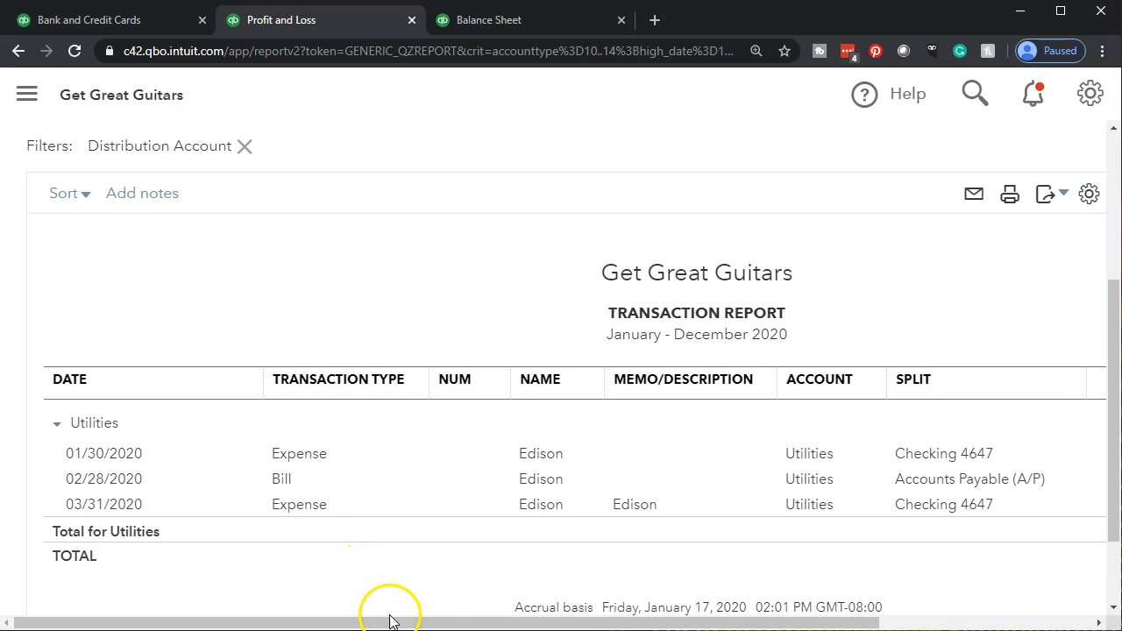
- Open the 03/31/2020 Edison expense from the Utilities transaction detail to check its posting, and close it
left_click_drag(391, 619, 649, 613)
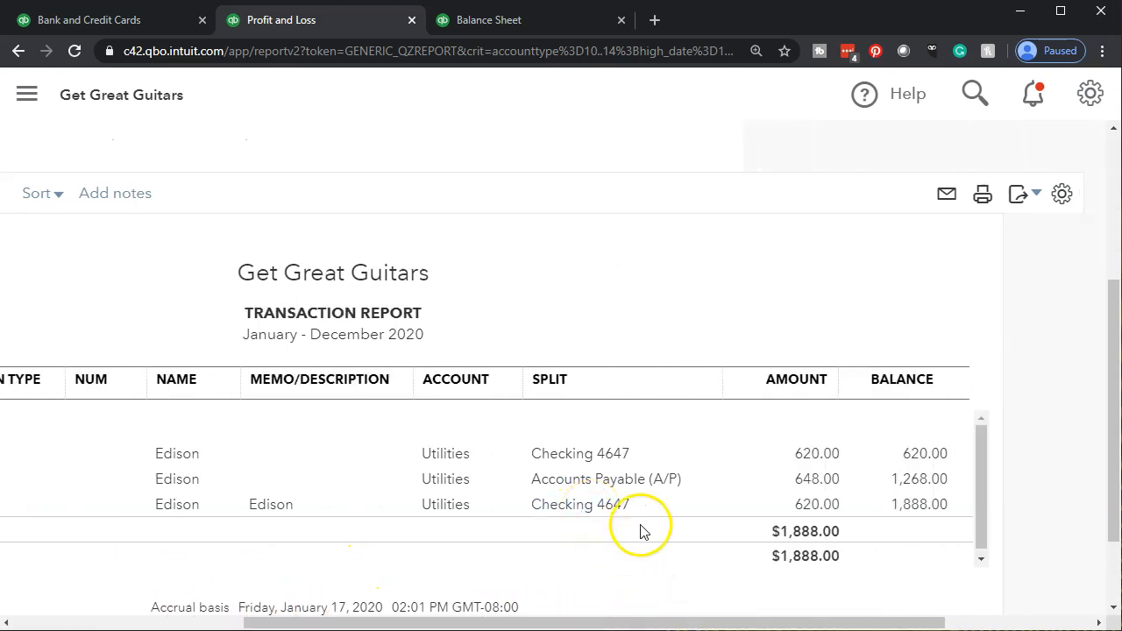
left_click(805, 510)
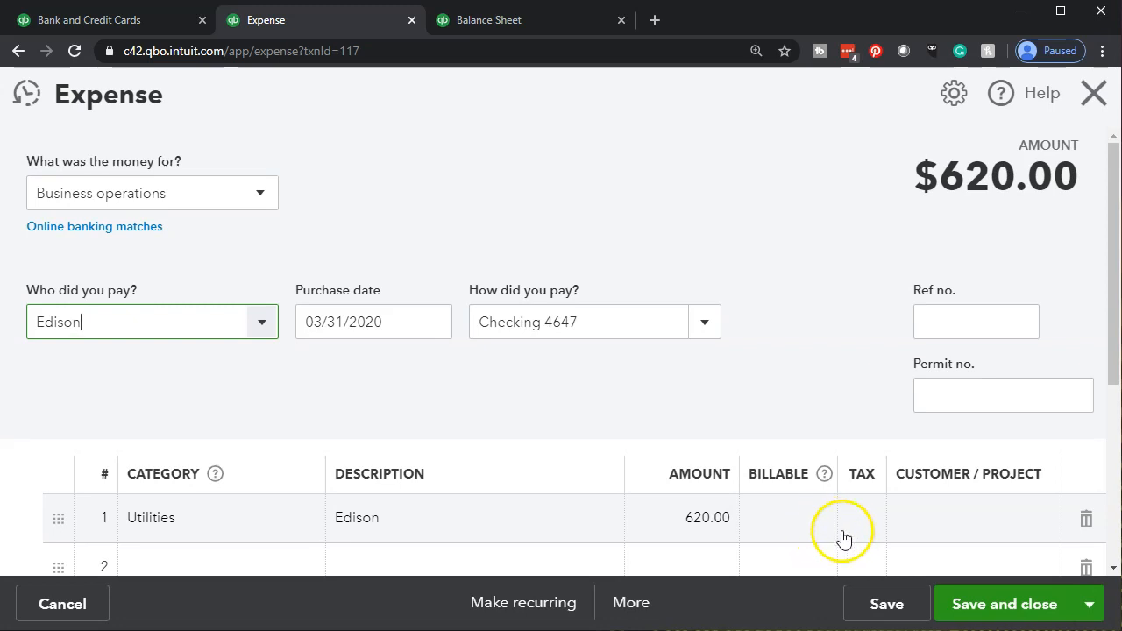
left_click(1092, 94)
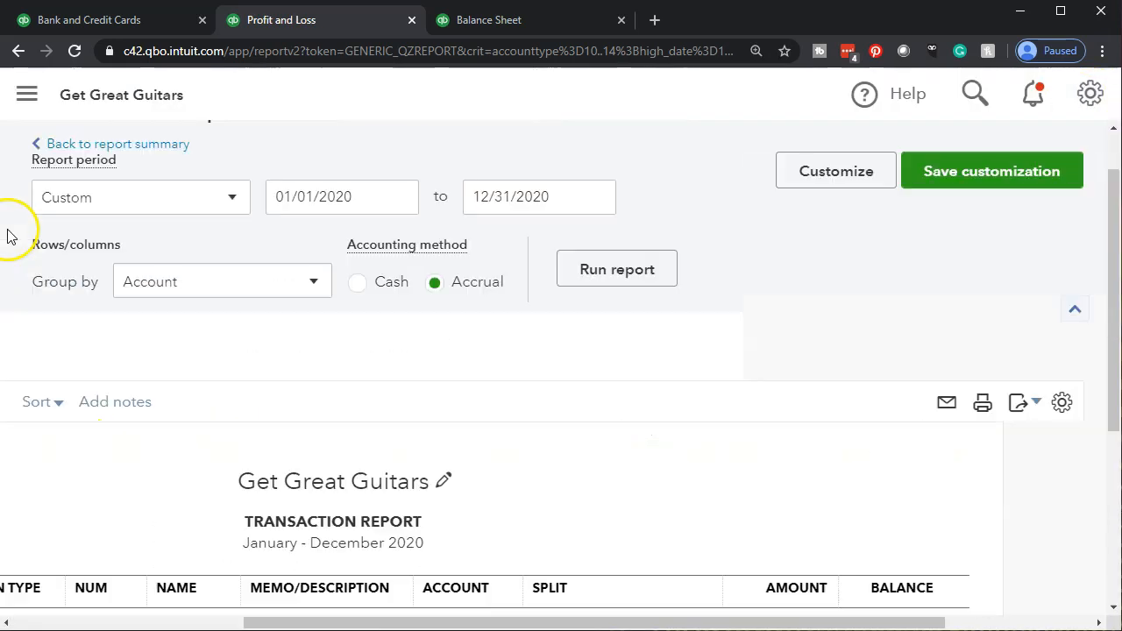
- Return to the Profit and Loss summary, and expand the navigation menu and go to the company dashboard
left_click(142, 213)
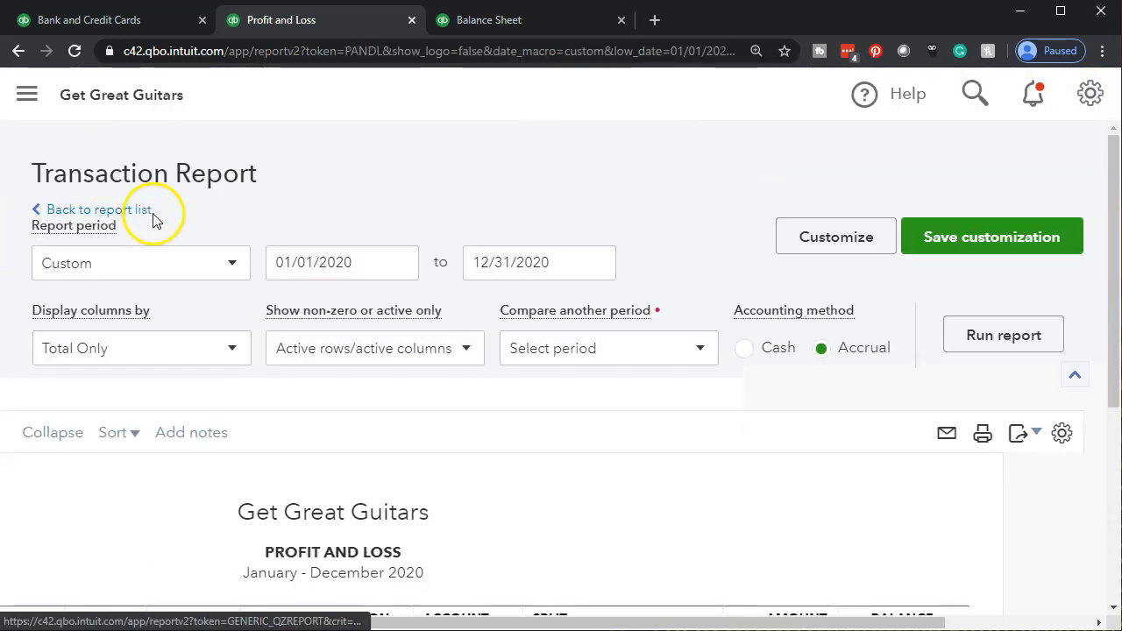
left_click(27, 100)
left_click(118, 112)
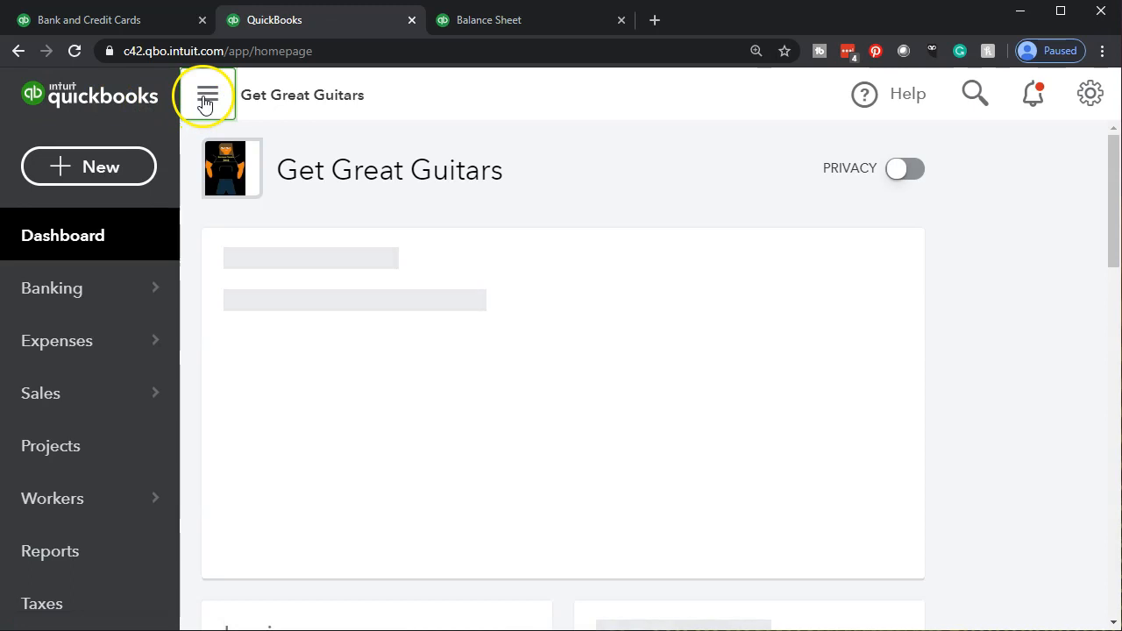
- Open the company's Chart of Accounts from the dashboard, and collapse the navigation menu
left_click(204, 98)
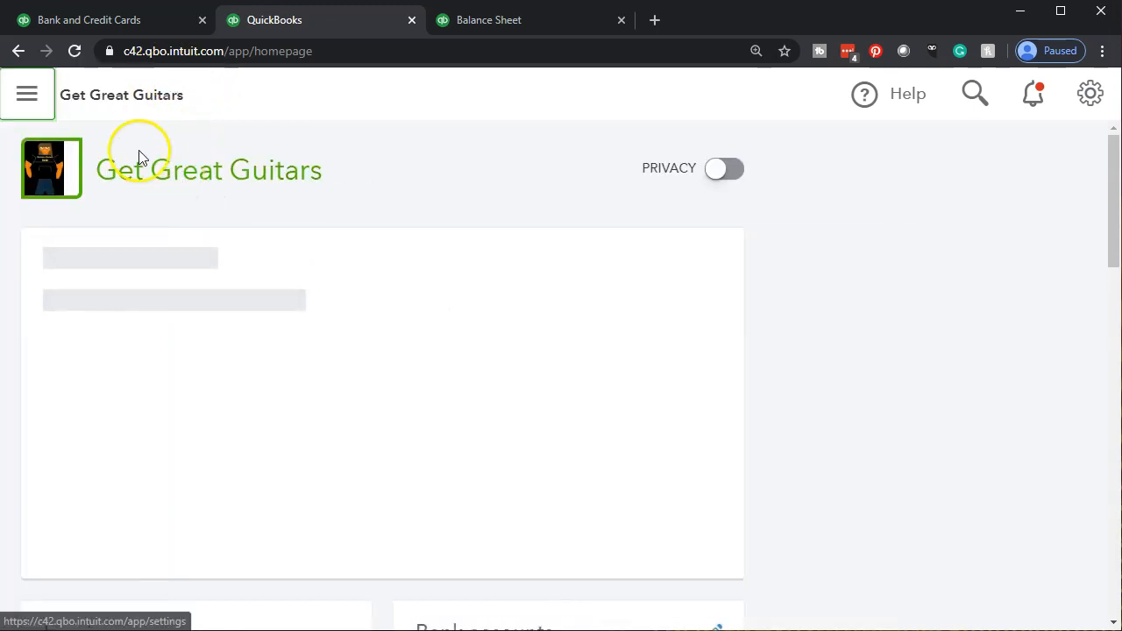
left_click(40, 98)
mouse_move(97, 324)
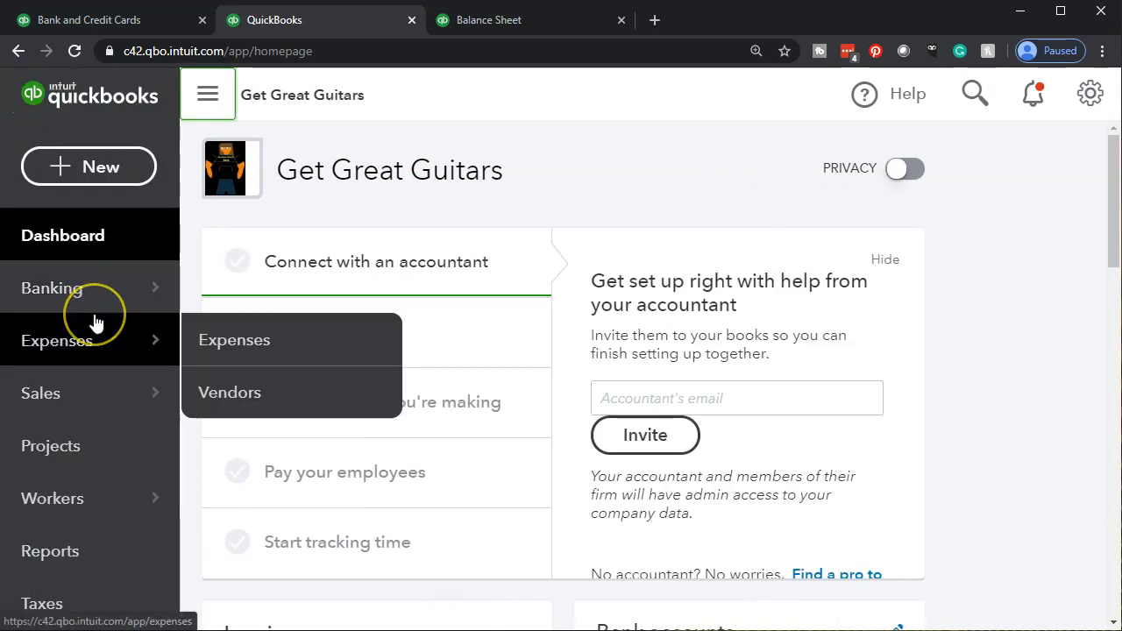
key("ctrl+minus")
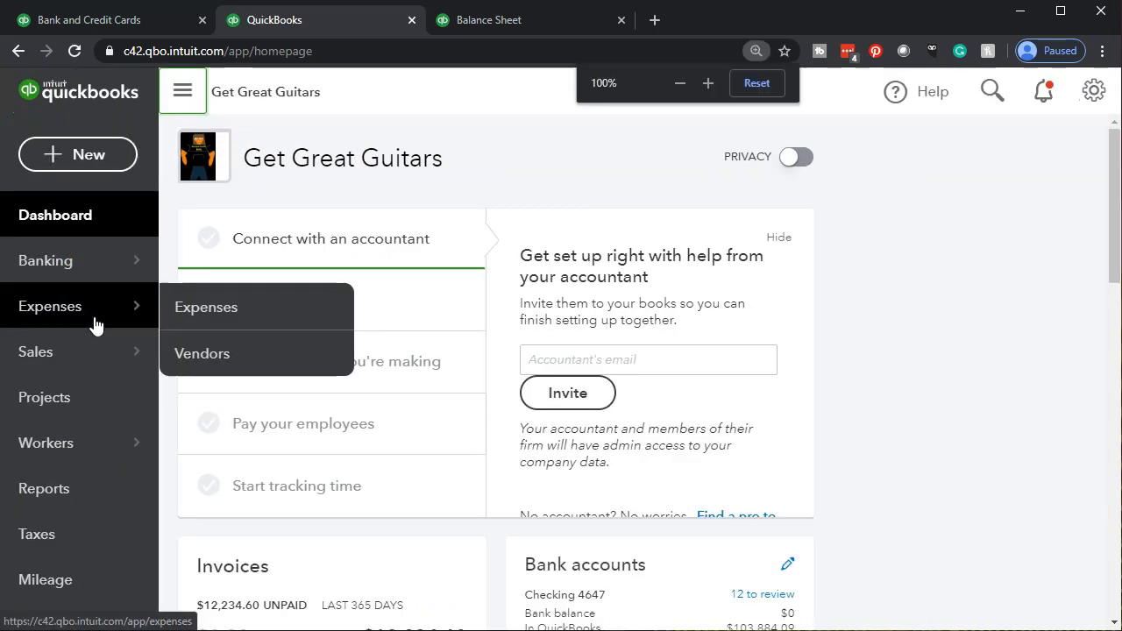
key("ctrl+minus")
mouse_move(70, 582)
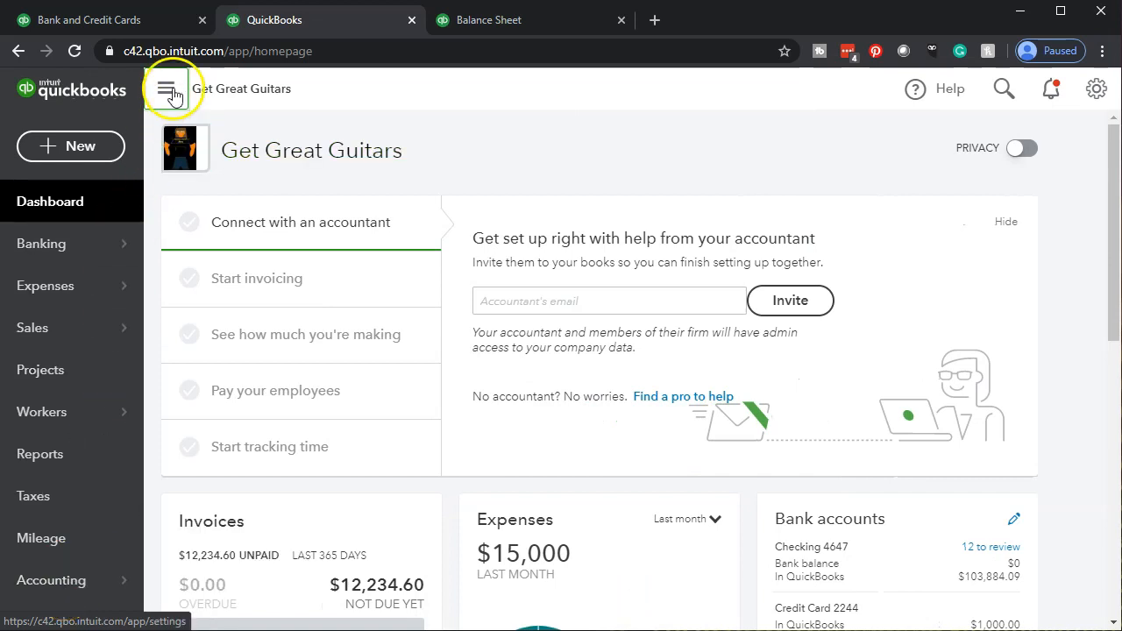
left_click(68, 594)
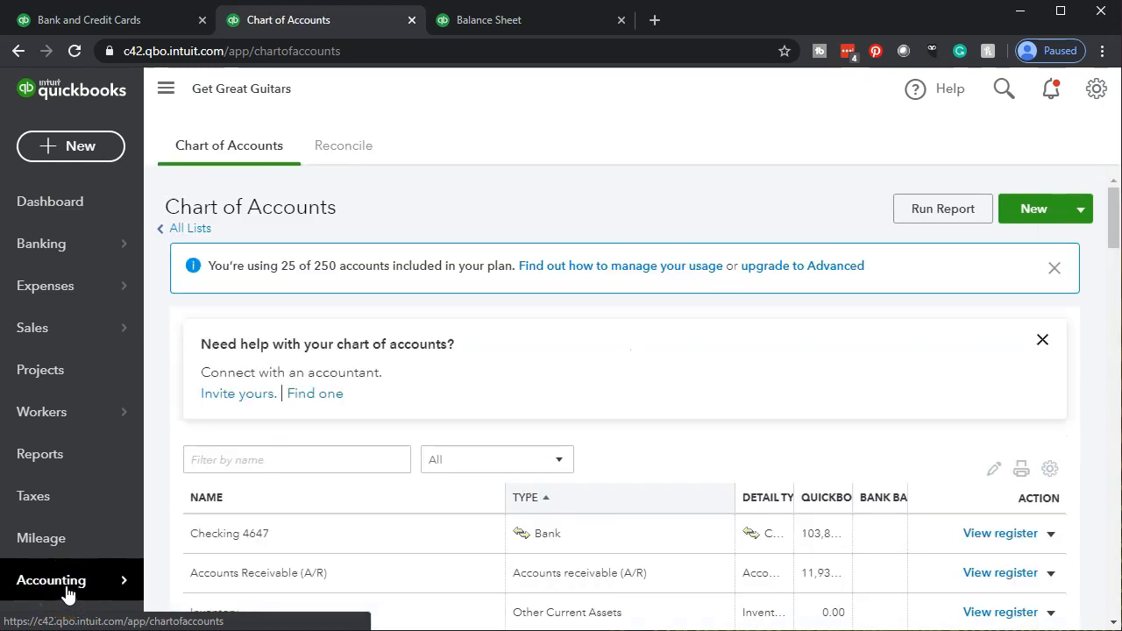
left_click(167, 91)
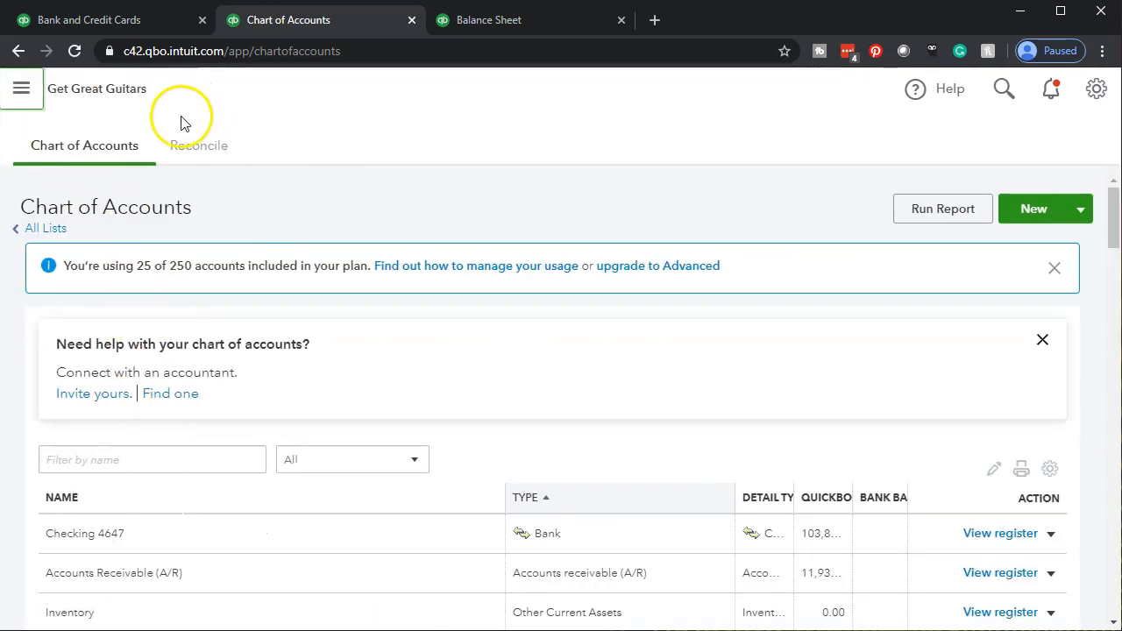
- Open the checking account's register and check the cleared status and bank feed origin of the 03/31/2020 Edison expense
scroll(546, 391, "down", 2)
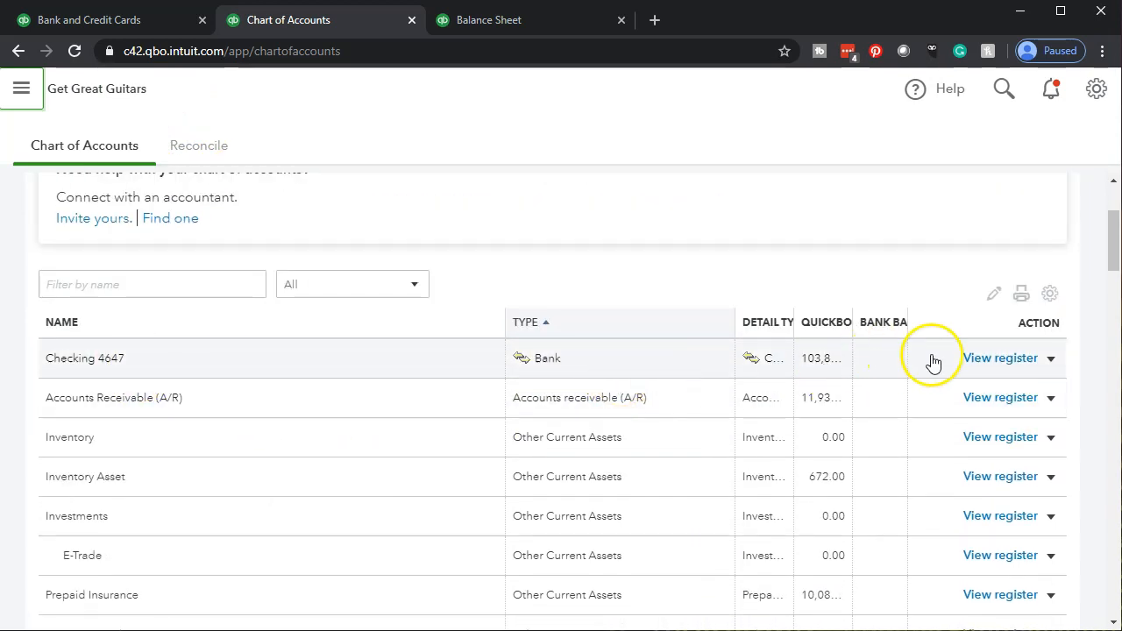
left_click(993, 369)
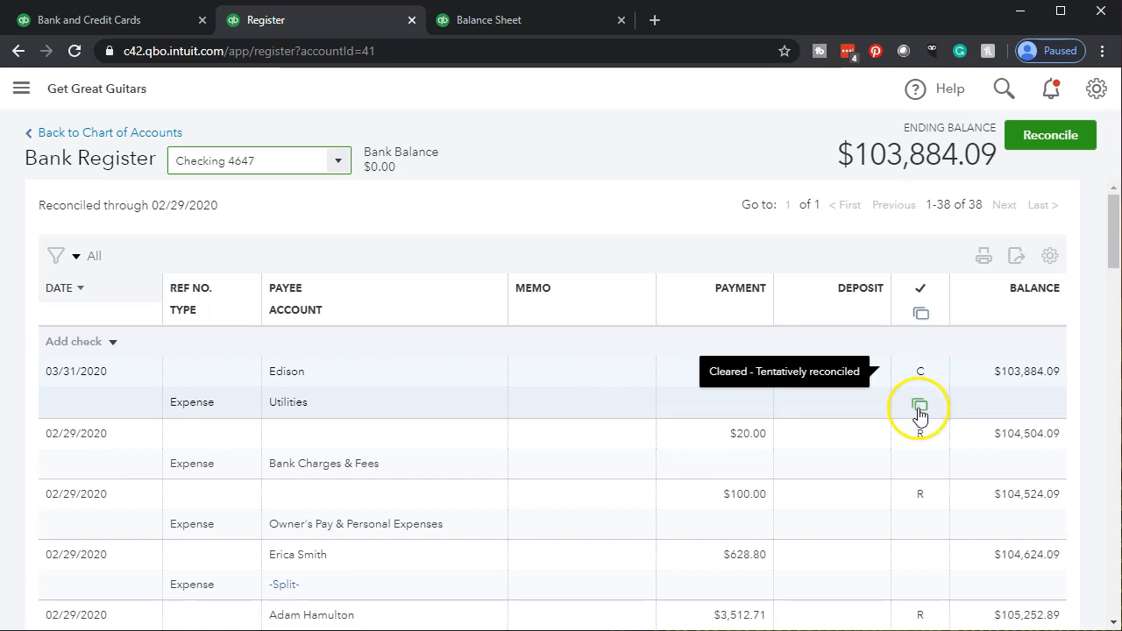
mouse_move(921, 415)
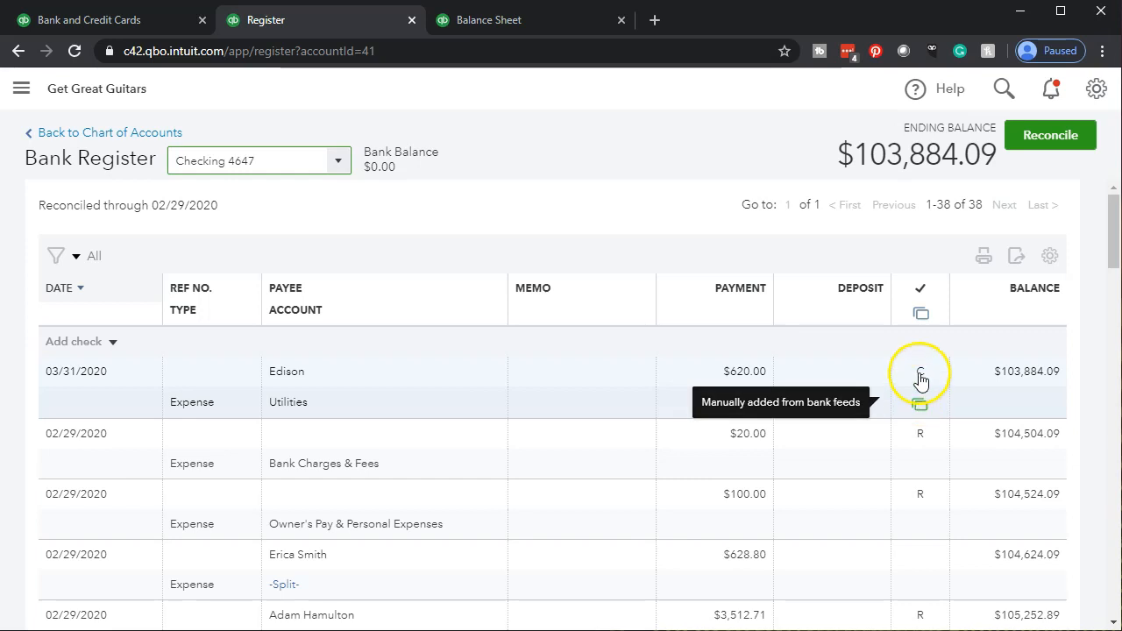
mouse_move(921, 382)
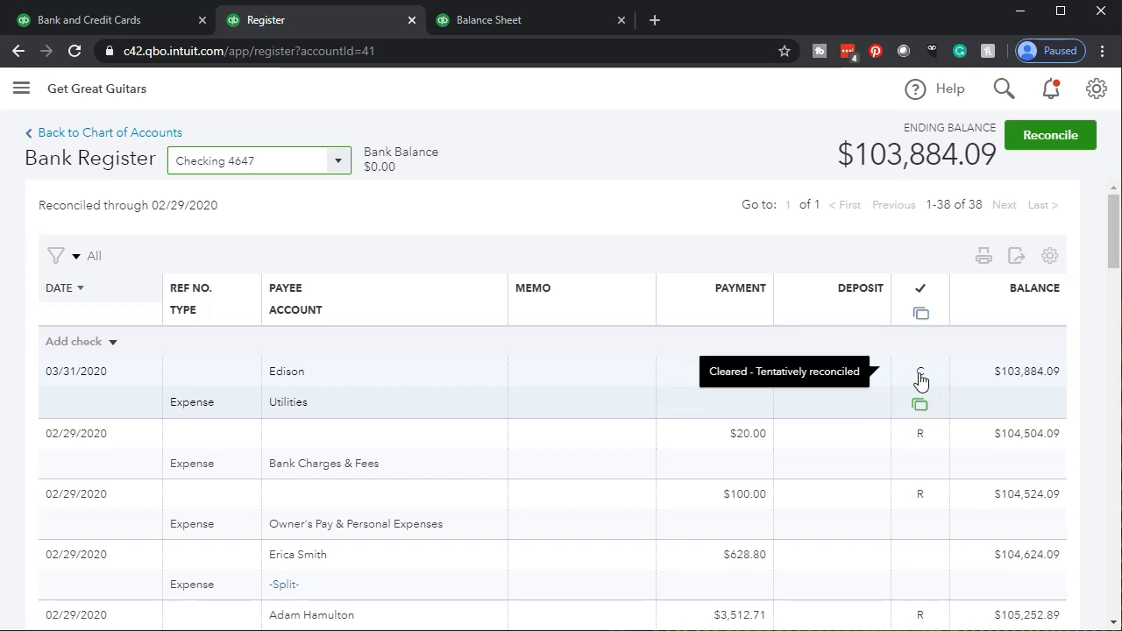